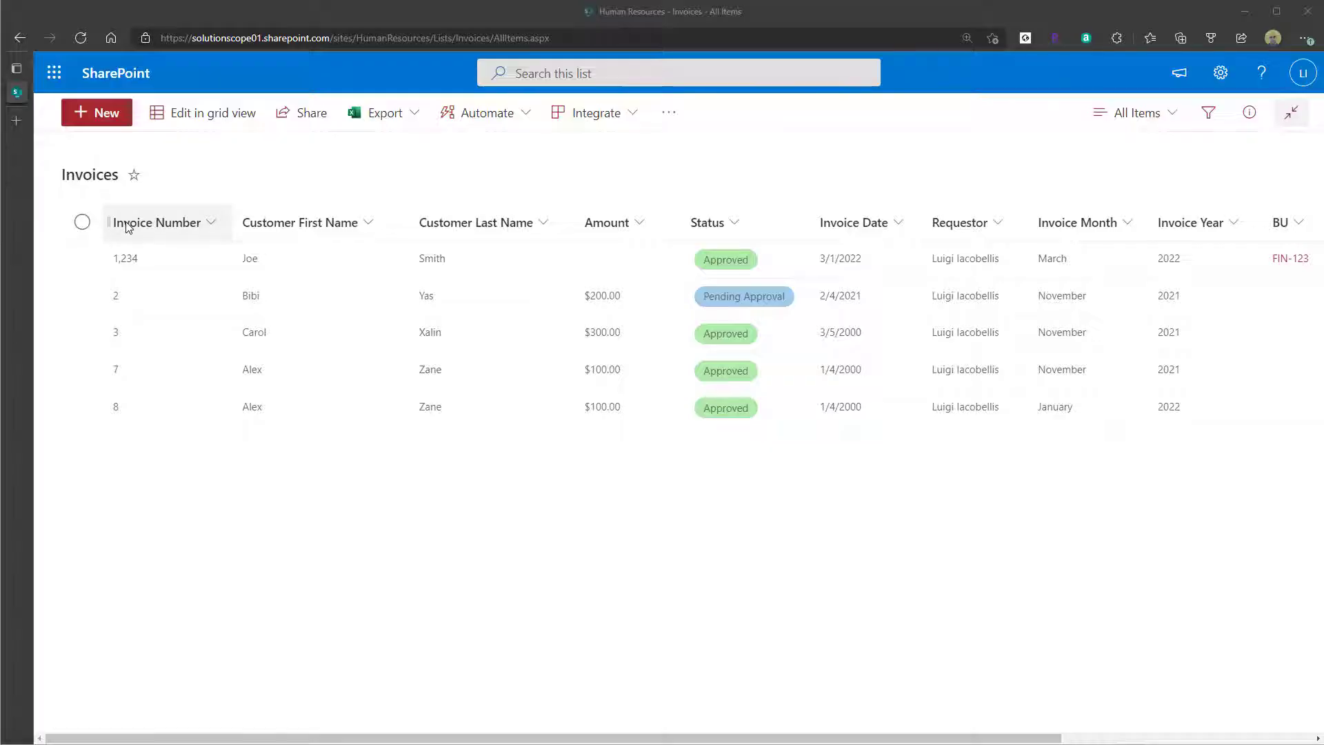
Switch to the blank Excel workbook and start a data import from a SharePoint Online list.
left_click_drag(342, 735, 222, 732)
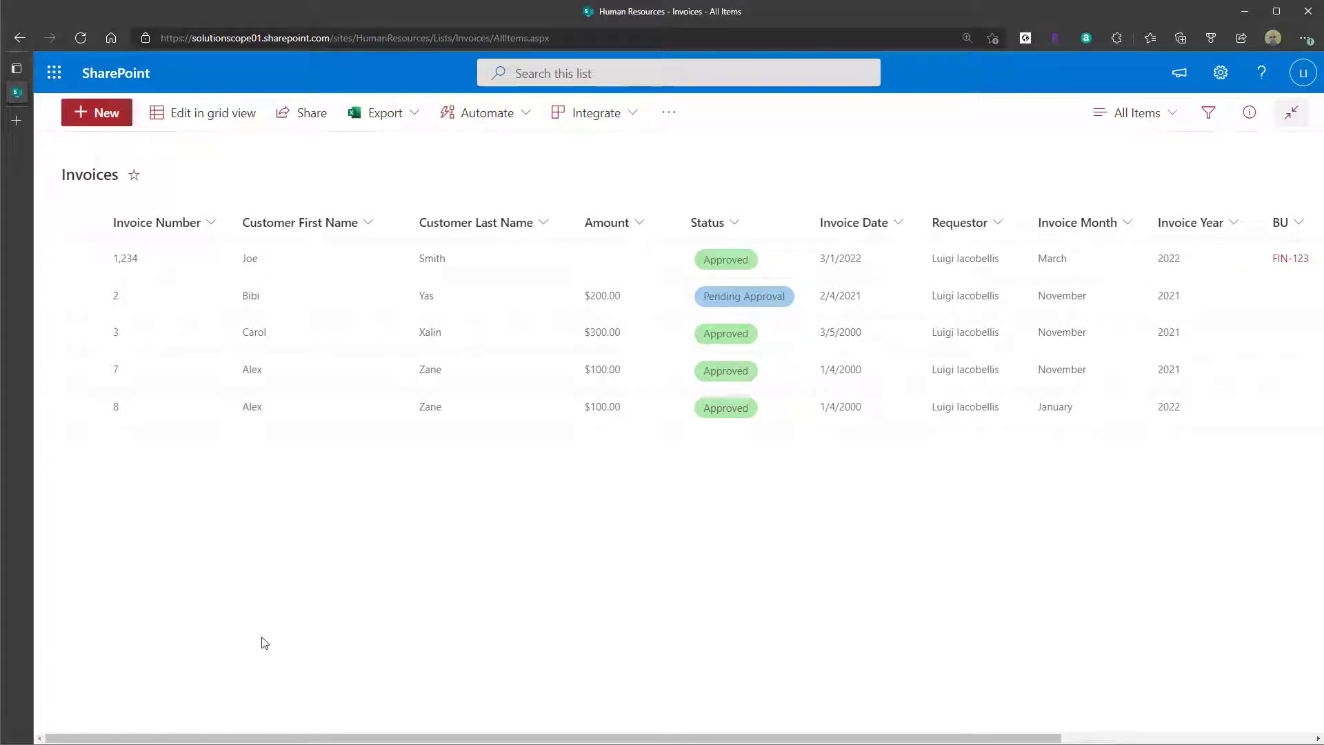
key("alt+Tab")
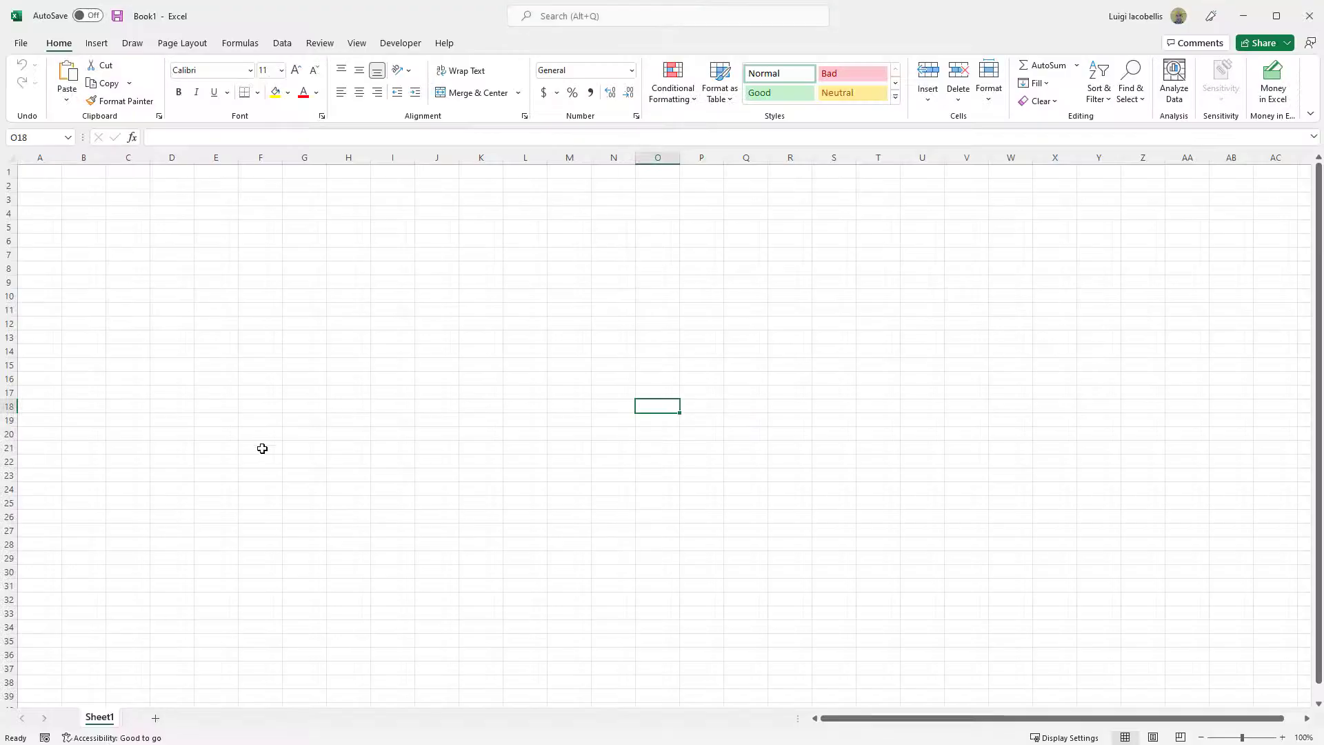
left_click(262, 444)
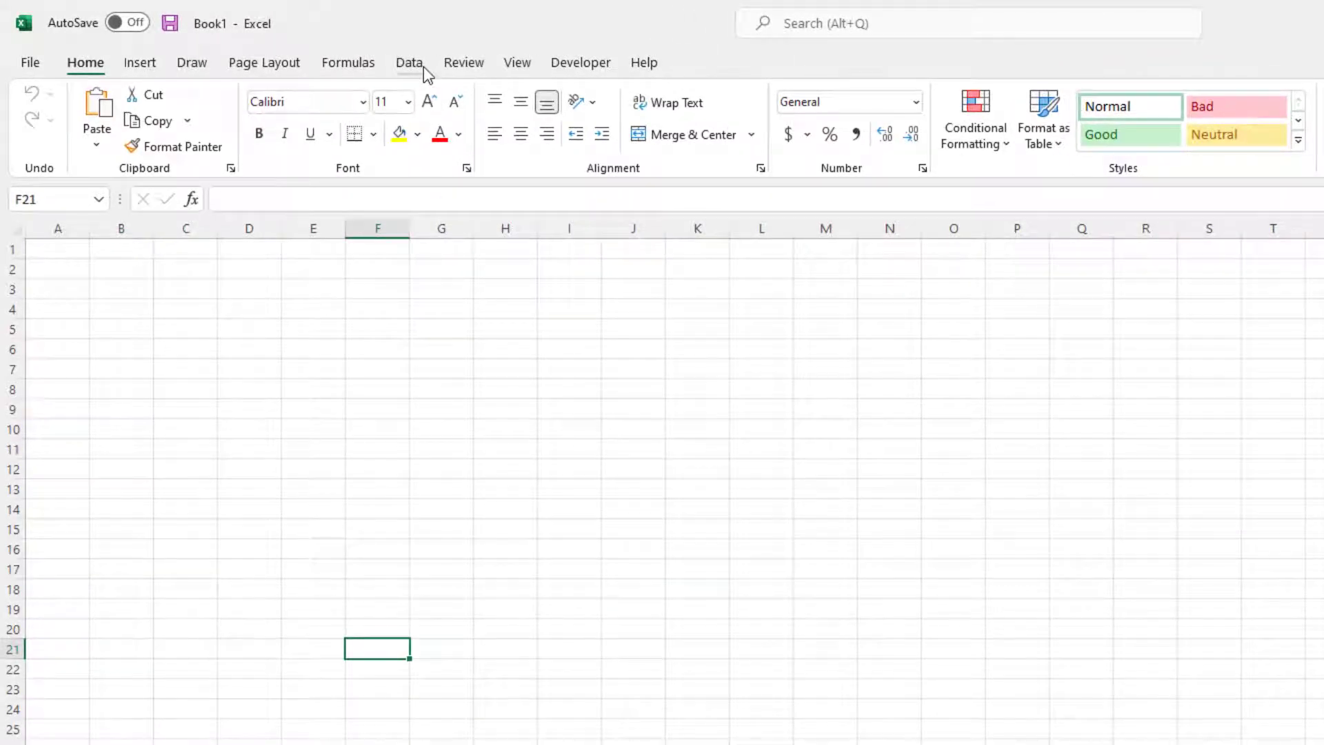
left_click(423, 66)
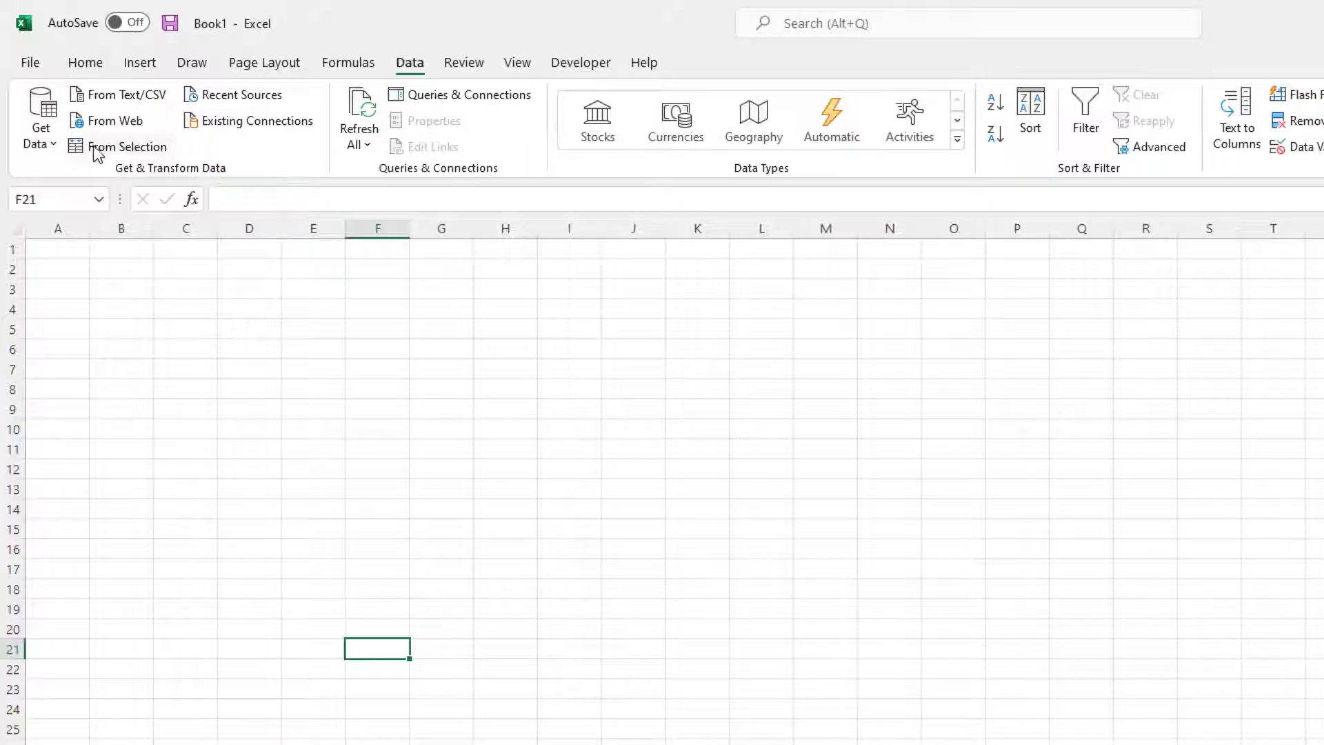
left_click(56, 152)
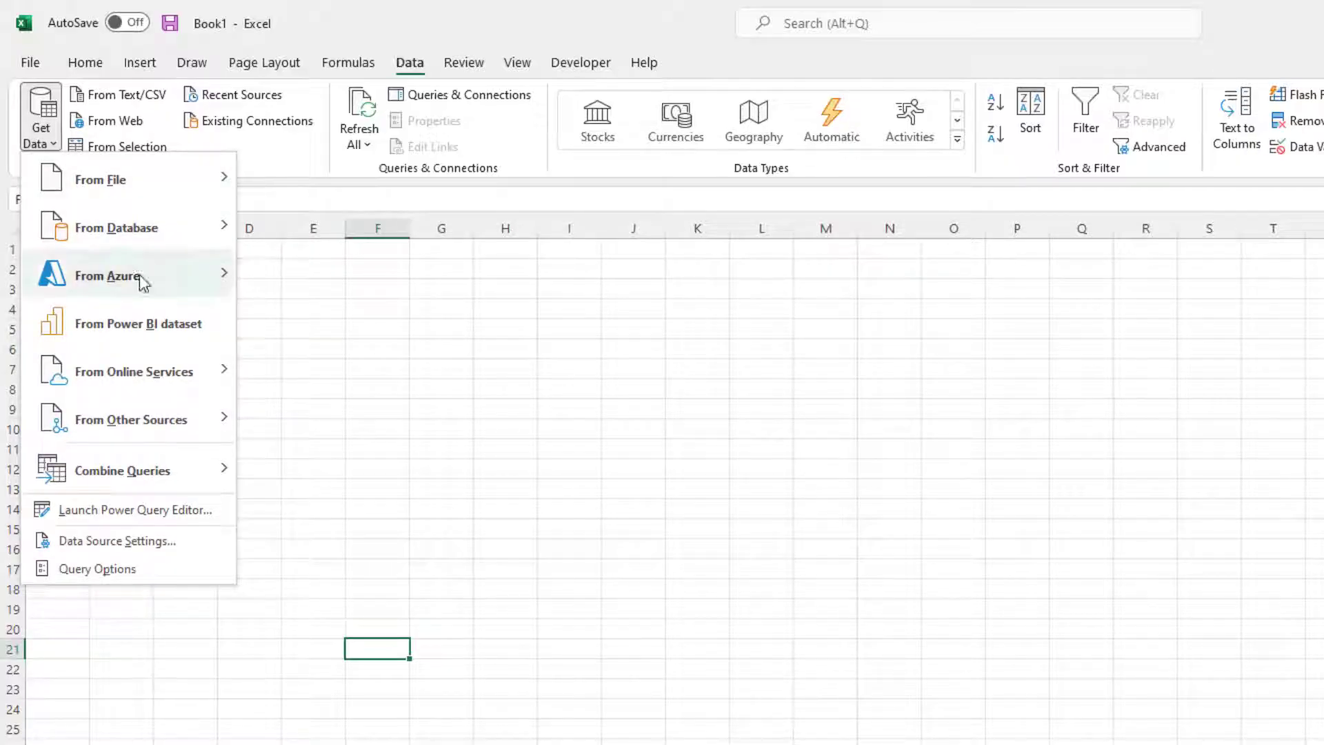
mouse_move(218, 374)
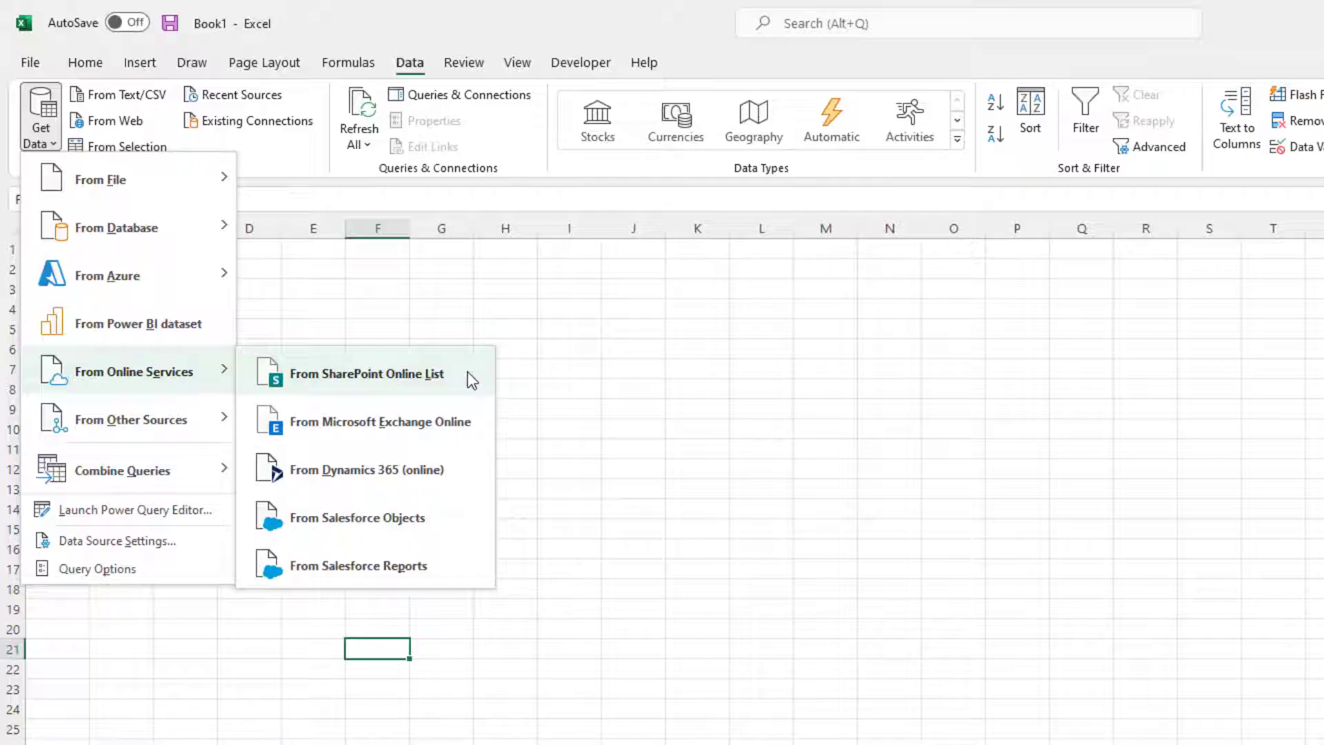
left_click(471, 380)
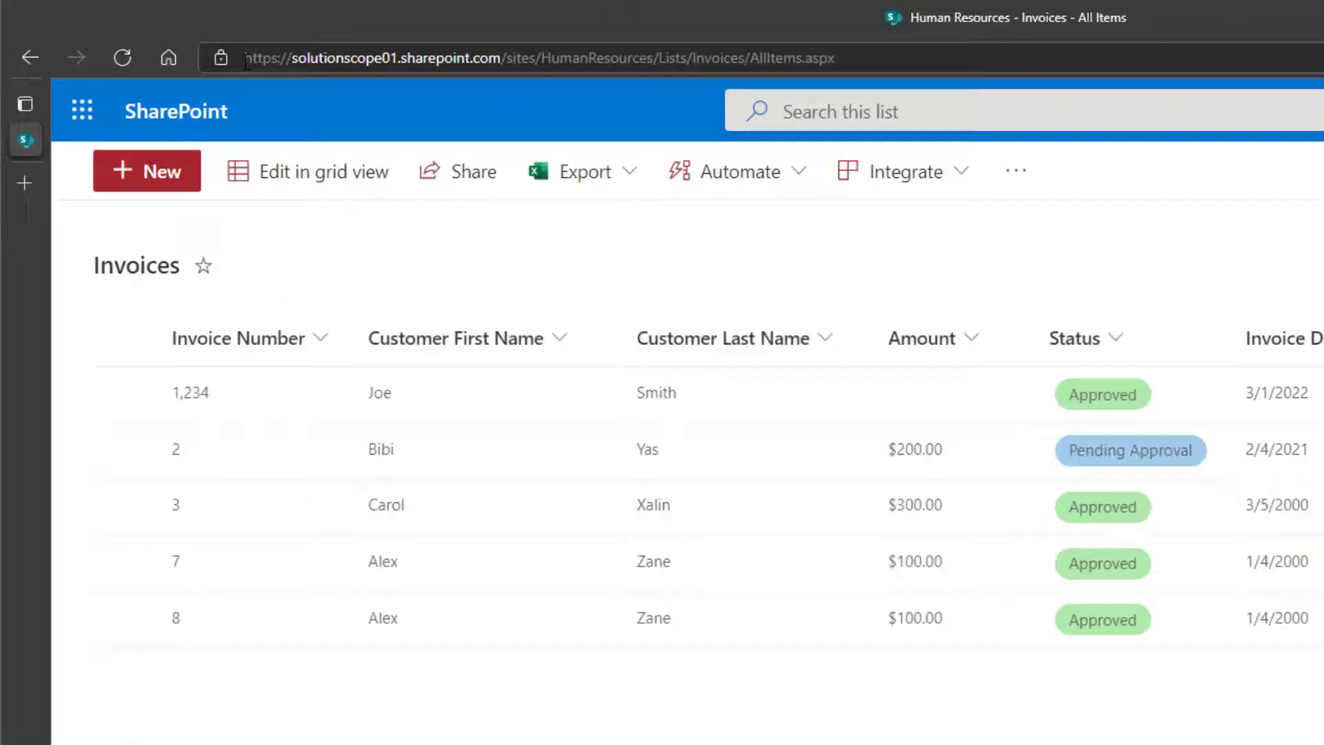
left_click_drag(246, 61, 462, 61)
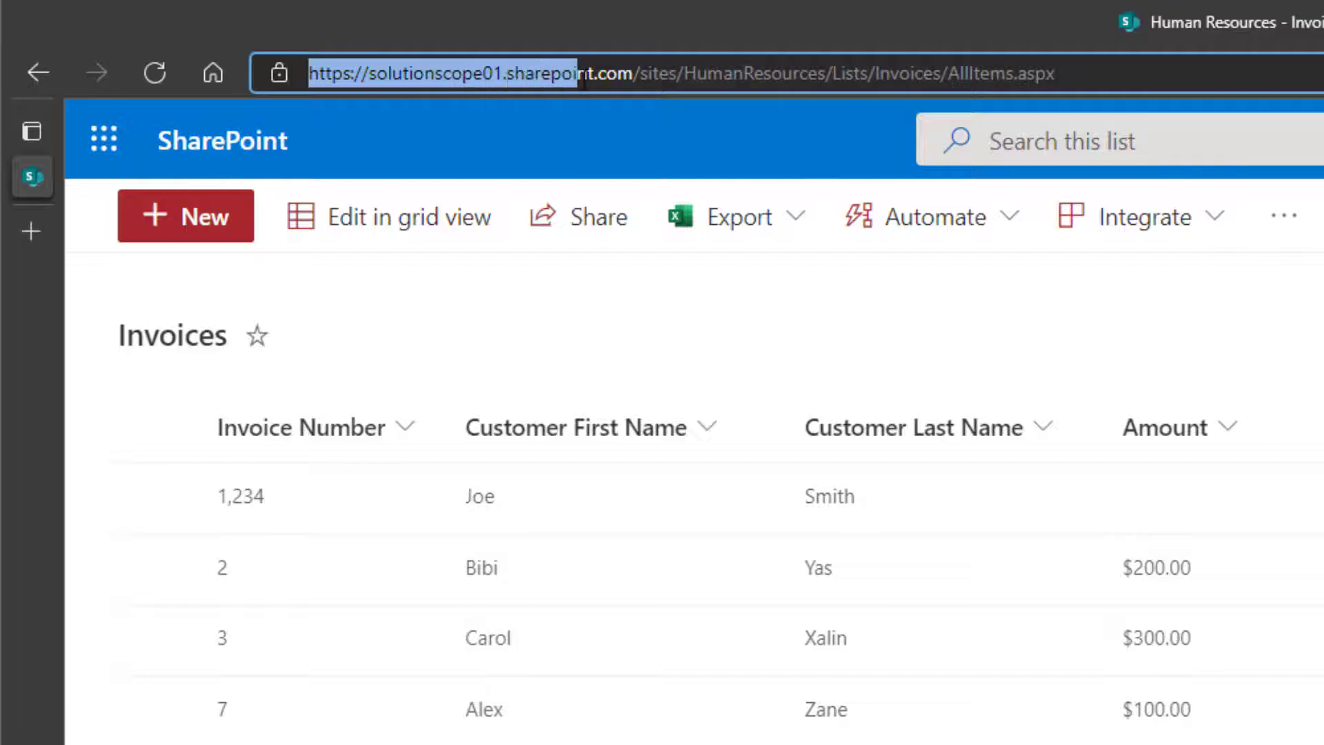
left_click_drag(582, 76, 827, 74)
key("ctrl+c")
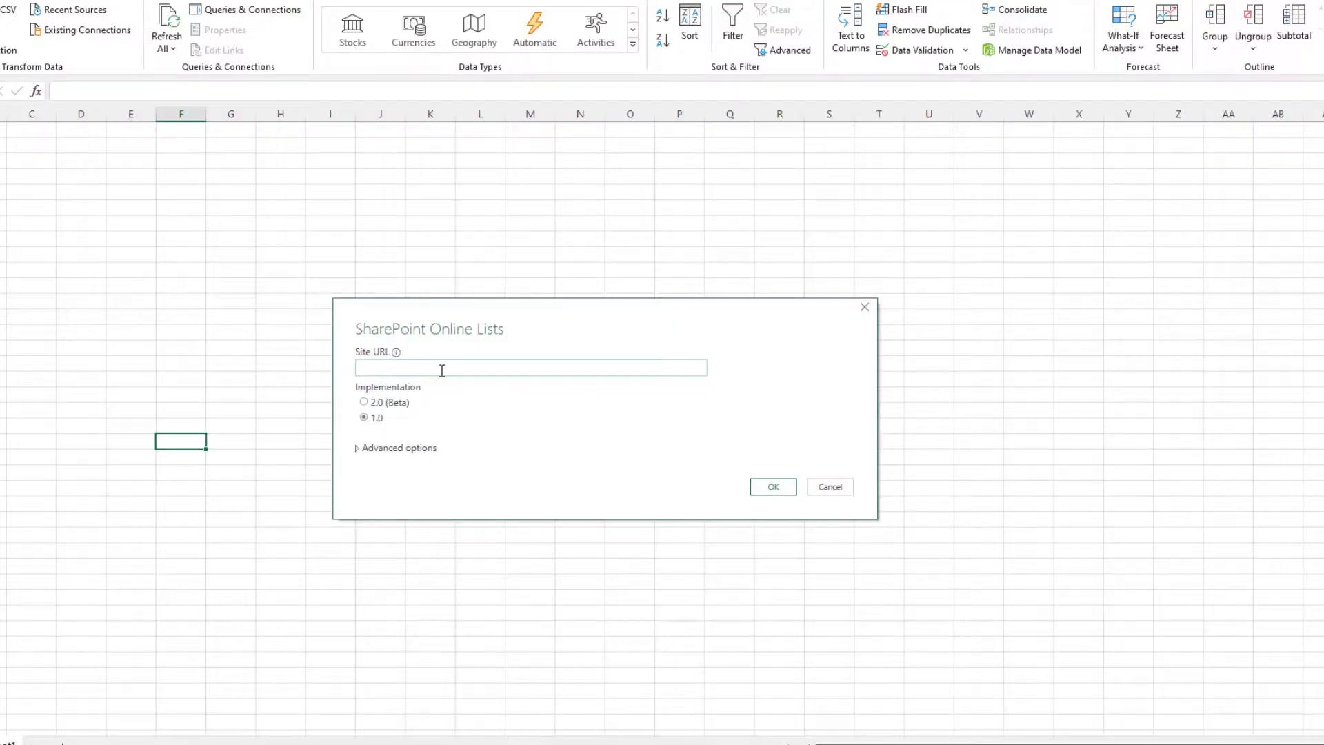
left_click(437, 368)
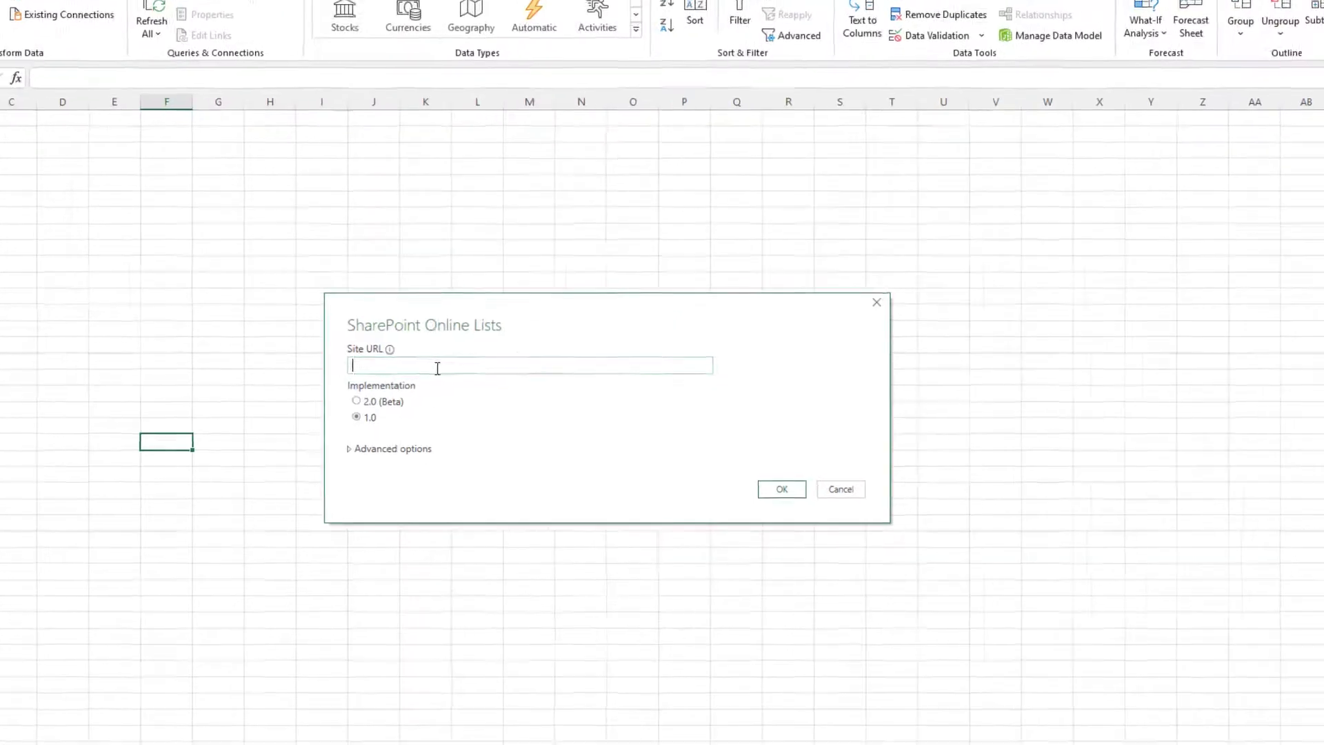
key("ctrl+v")
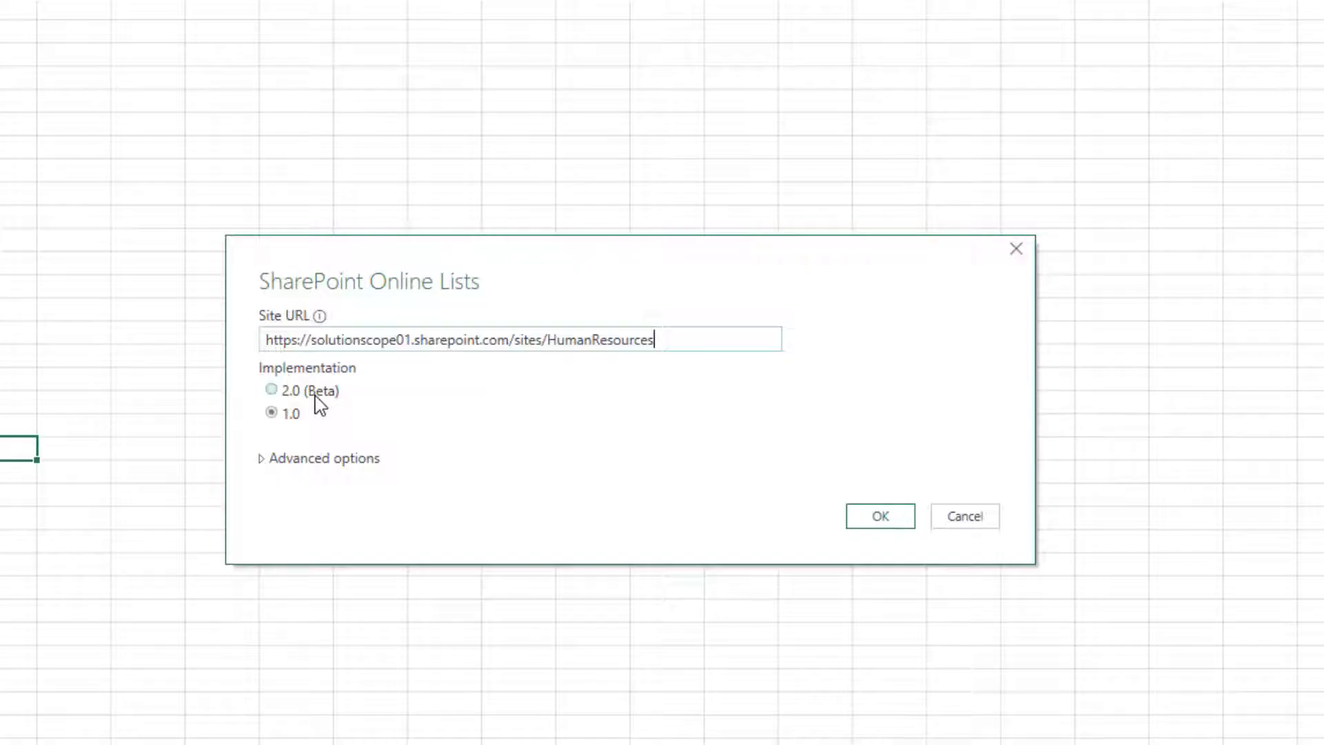
left_click(316, 399)
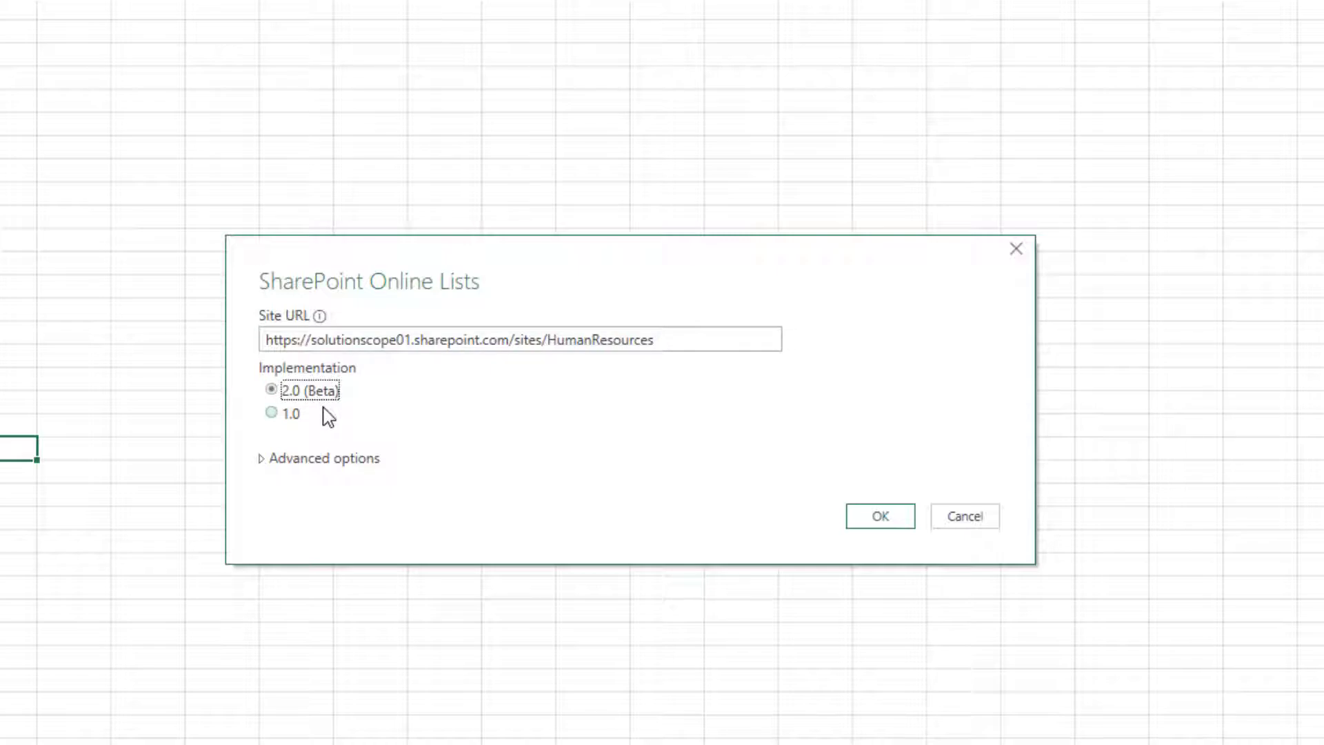
left_click(856, 521)
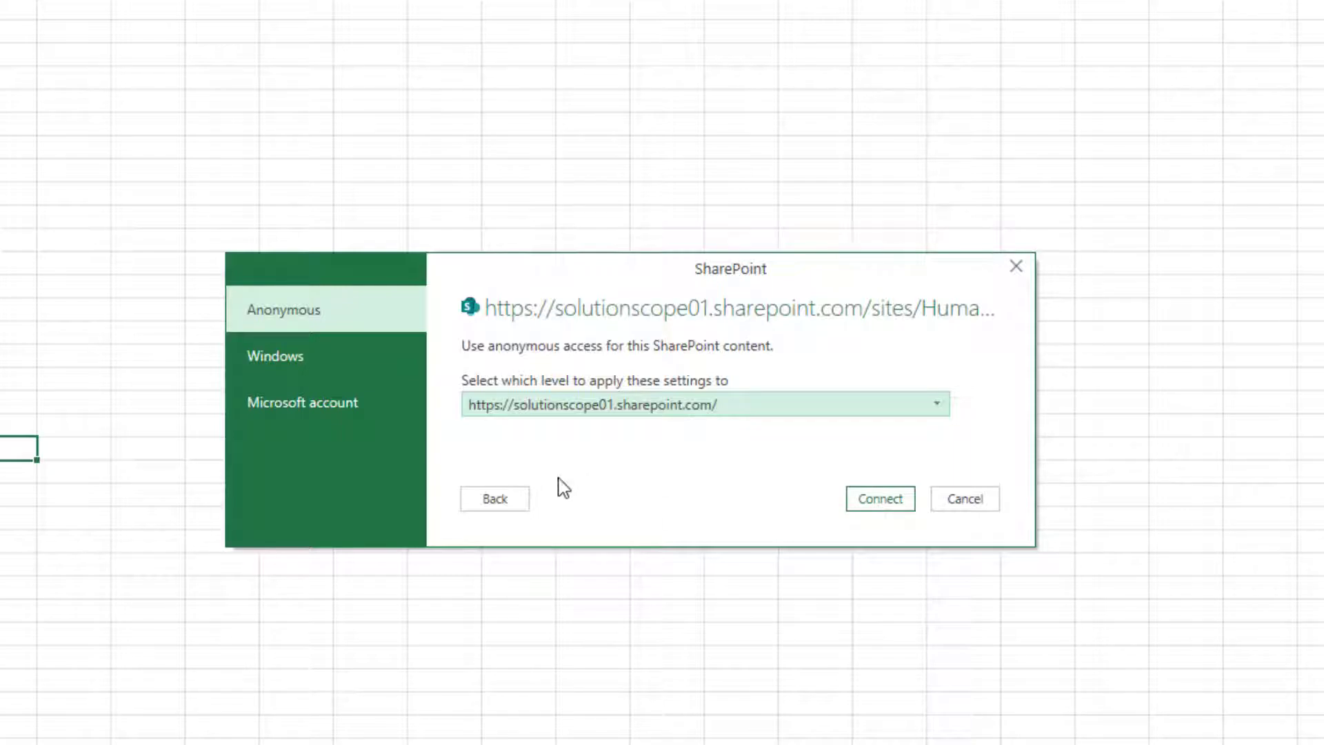
Sign in to the SharePoint site with the existing Microsoft work account and connect.
left_click(332, 415)
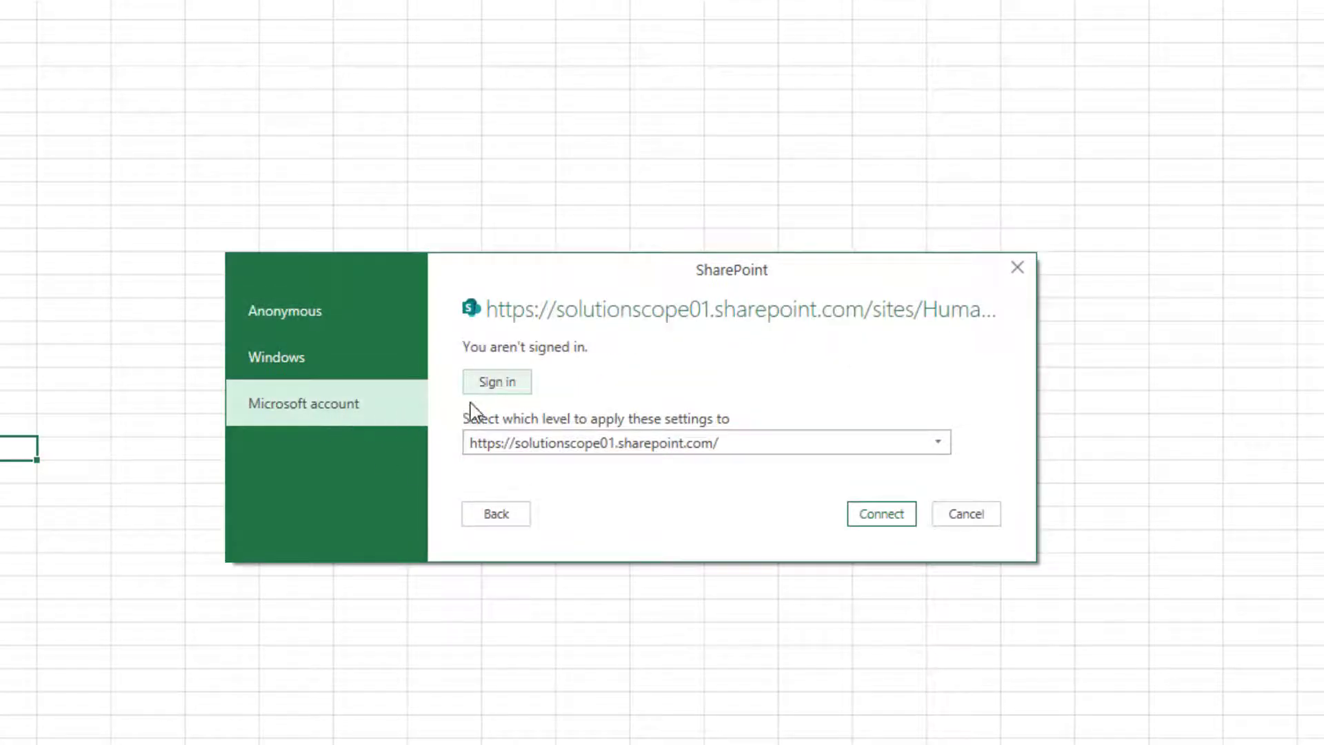
left_click(522, 389)
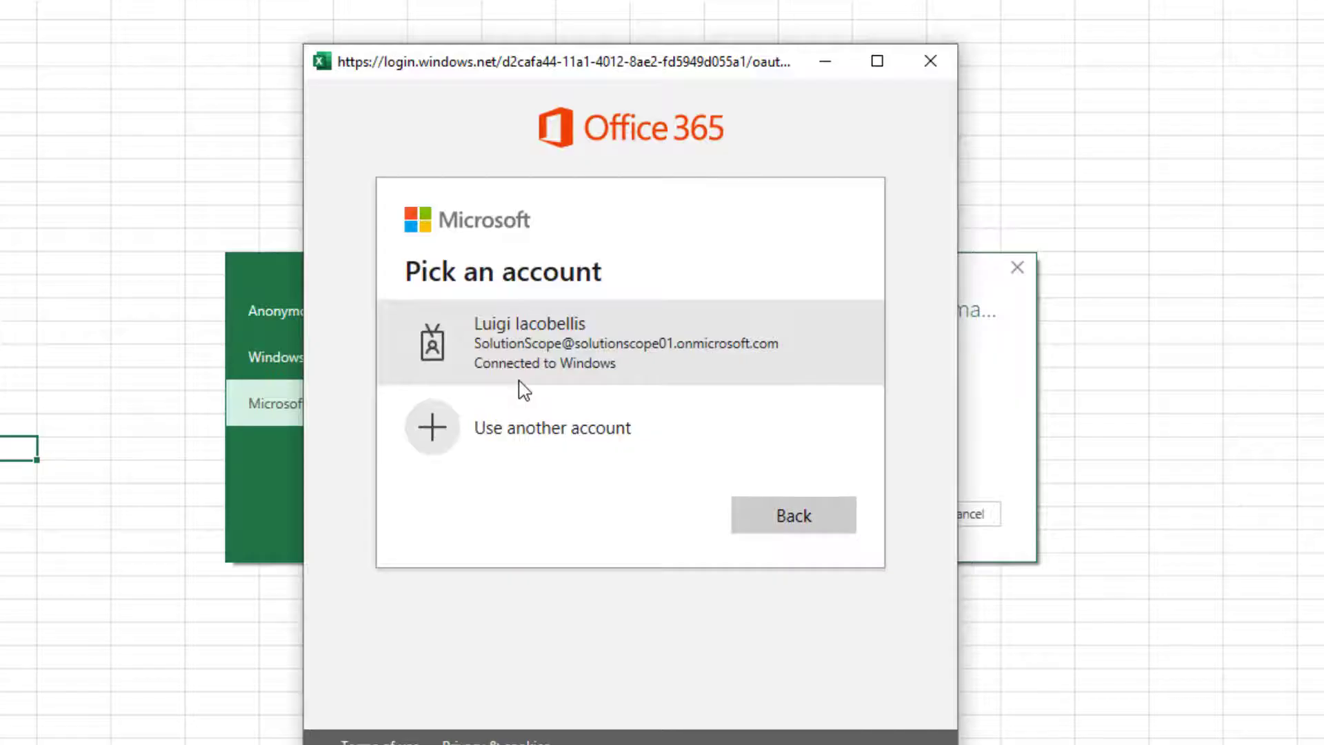
left_click_drag(523, 65, 1222, 83)
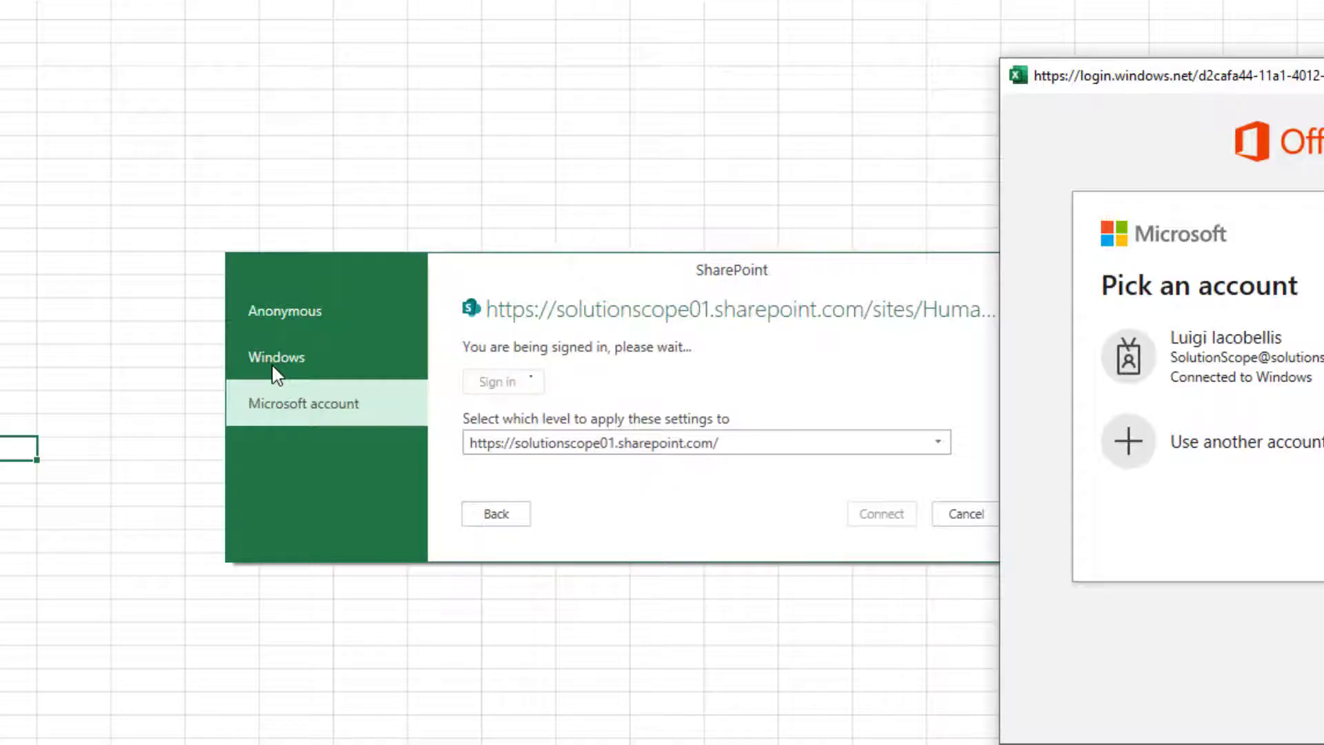
left_click_drag(1144, 79, 319, 82)
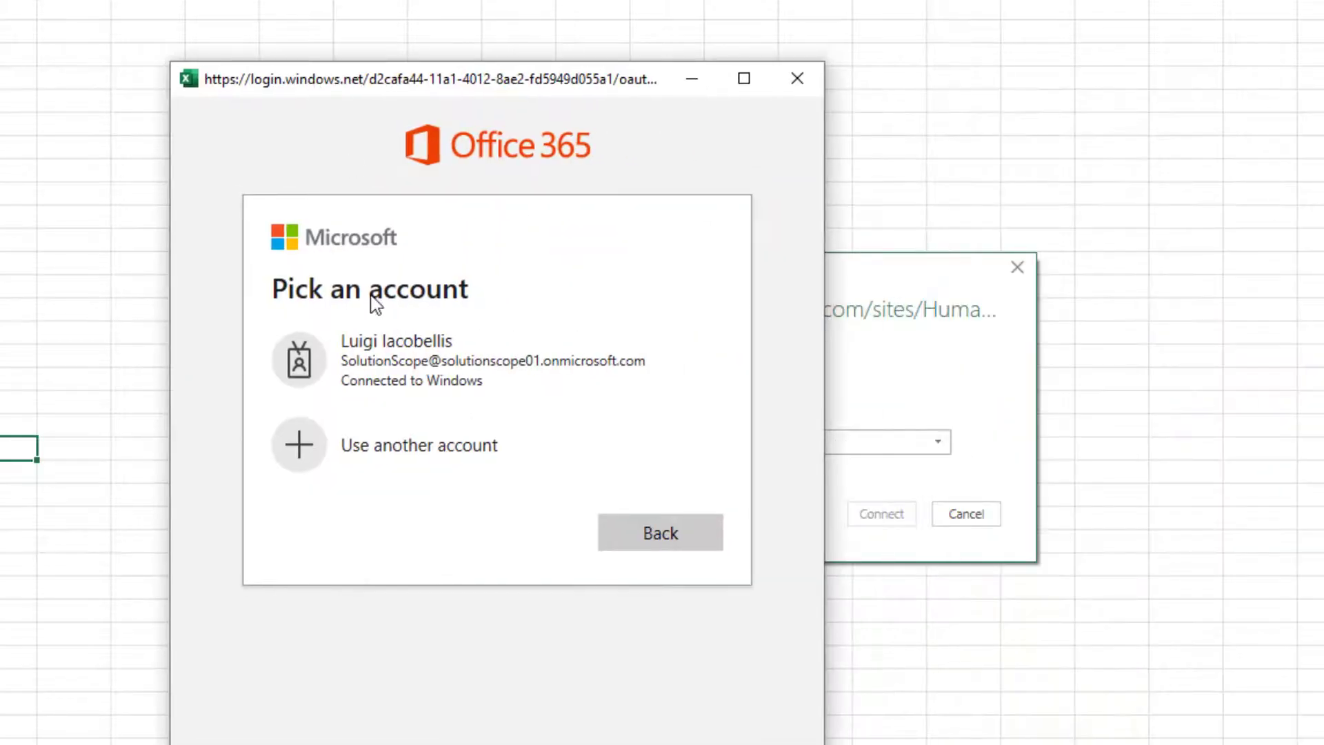
left_click(386, 375)
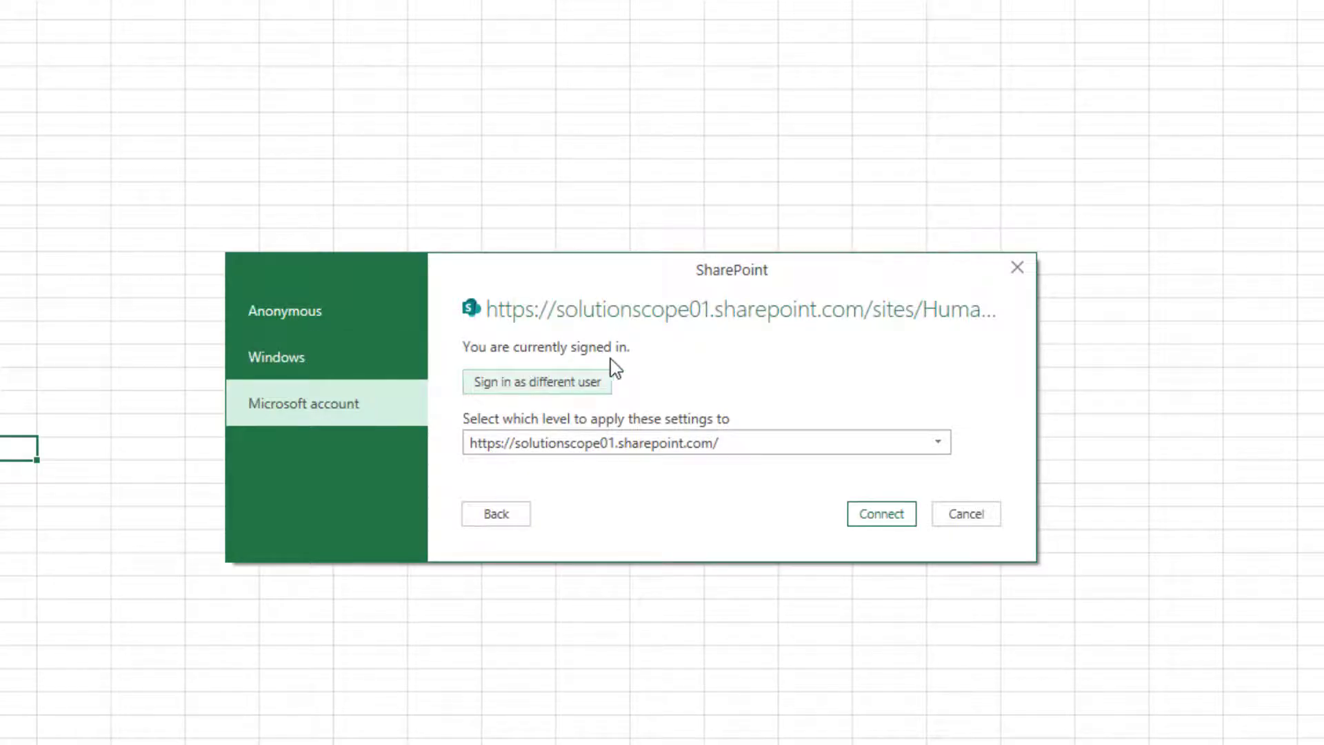
left_click(871, 514)
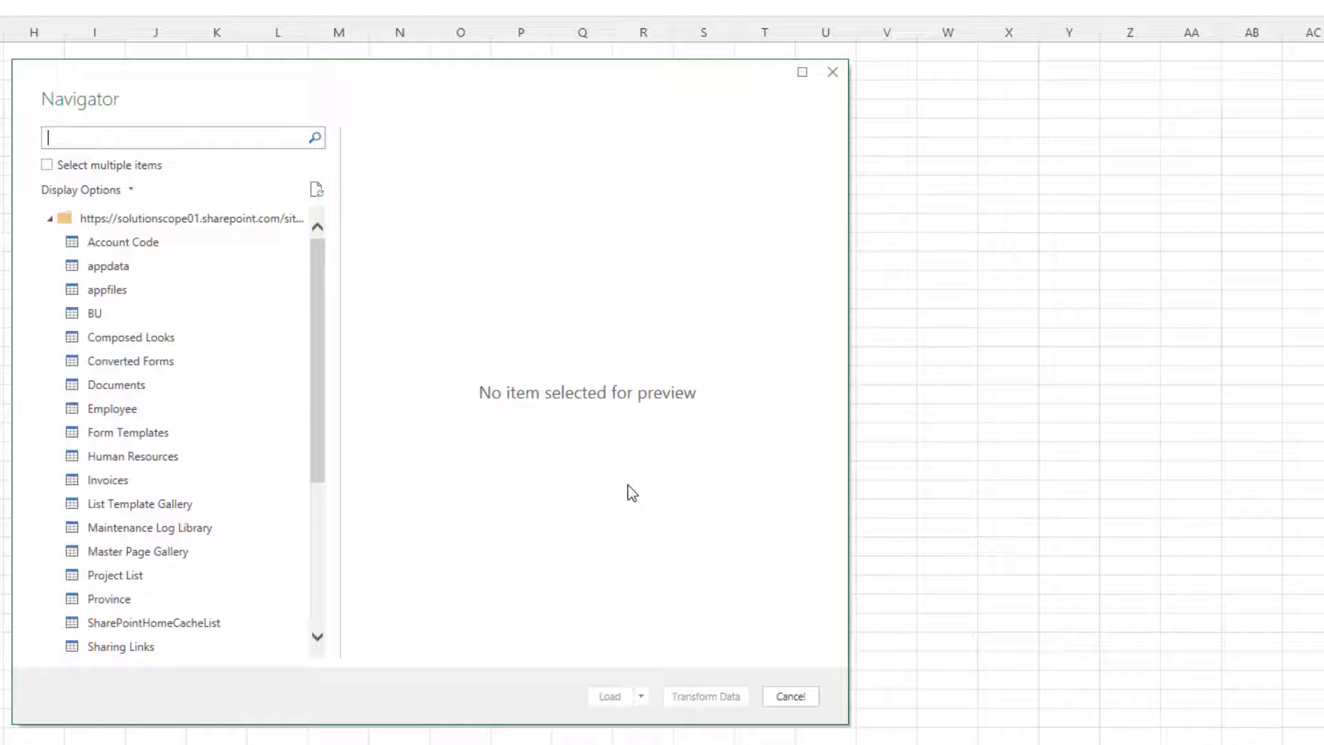
Enlarge the Navigator with a wider list pane and select the Invoices list for preview.
left_click_drag(847, 722, 1279, 715)
left_click_drag(338, 514, 575, 528)
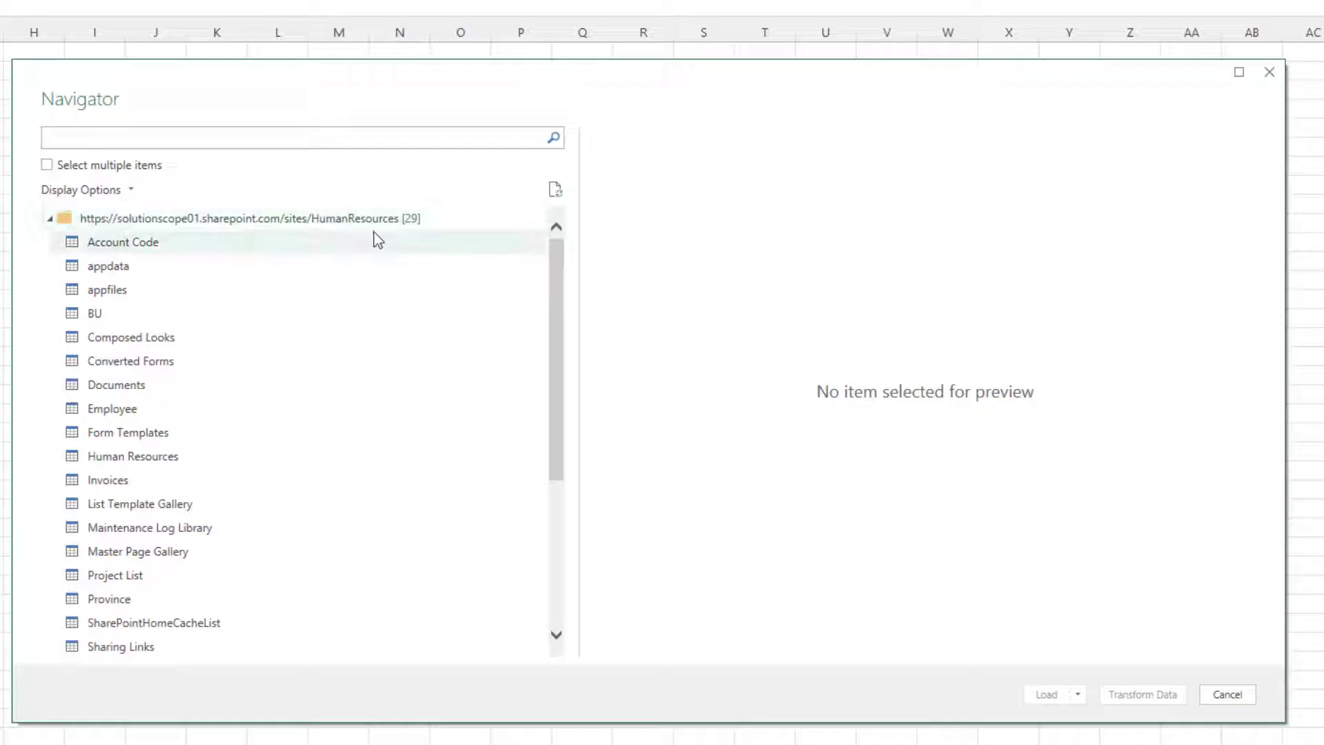
left_click(238, 266)
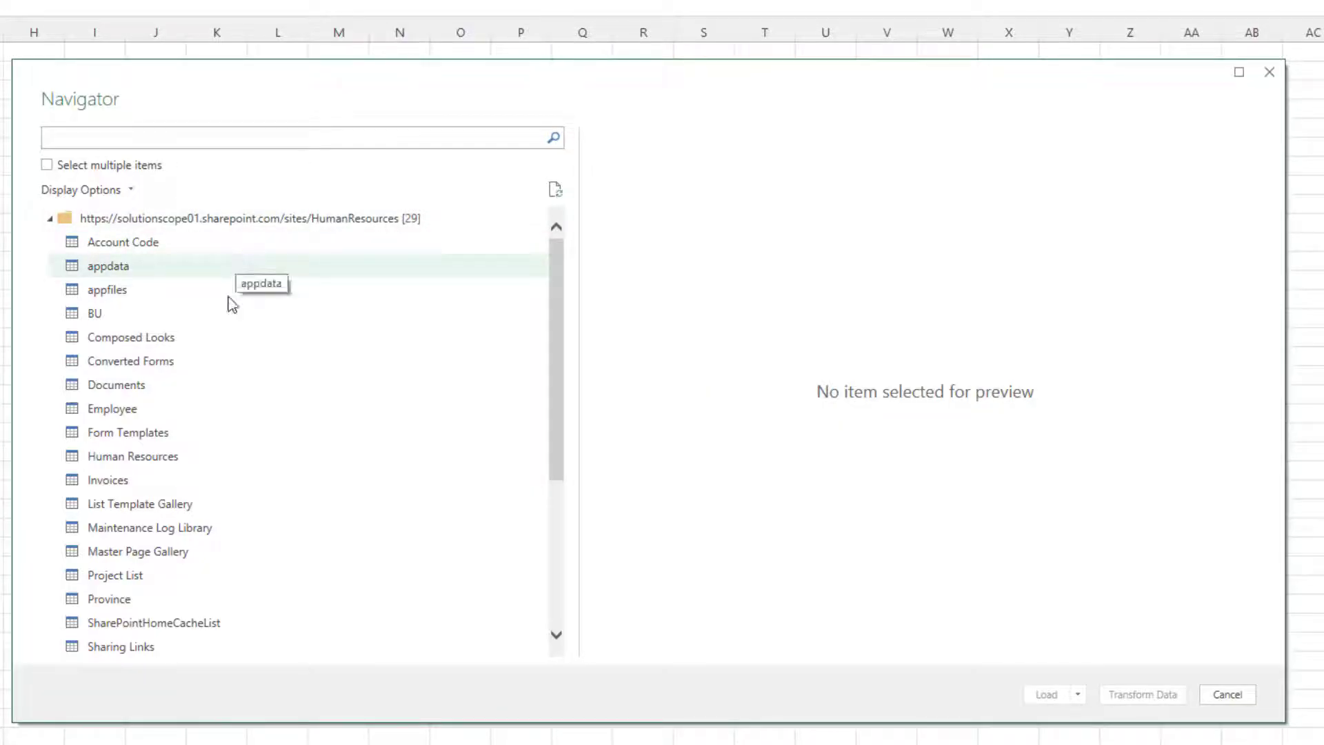
scroll(195, 376, "down", 3)
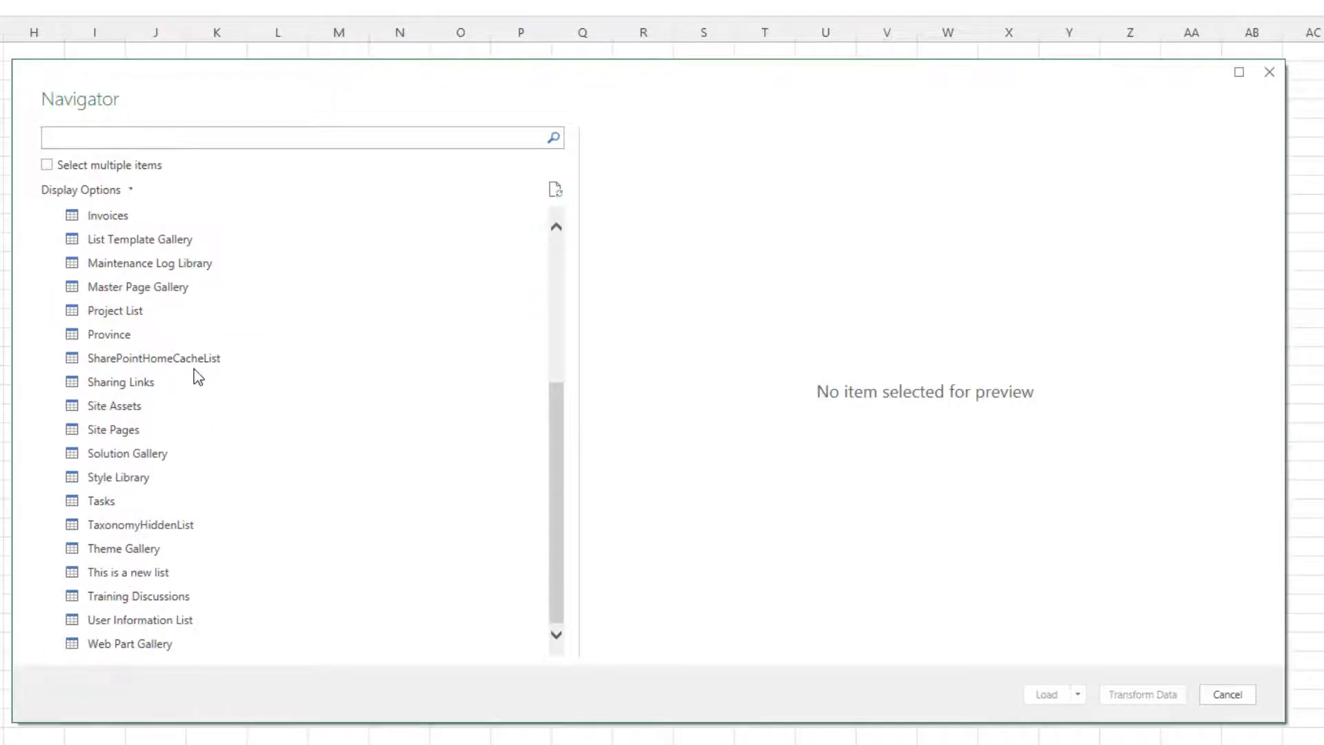
scroll(203, 388, "up", 2)
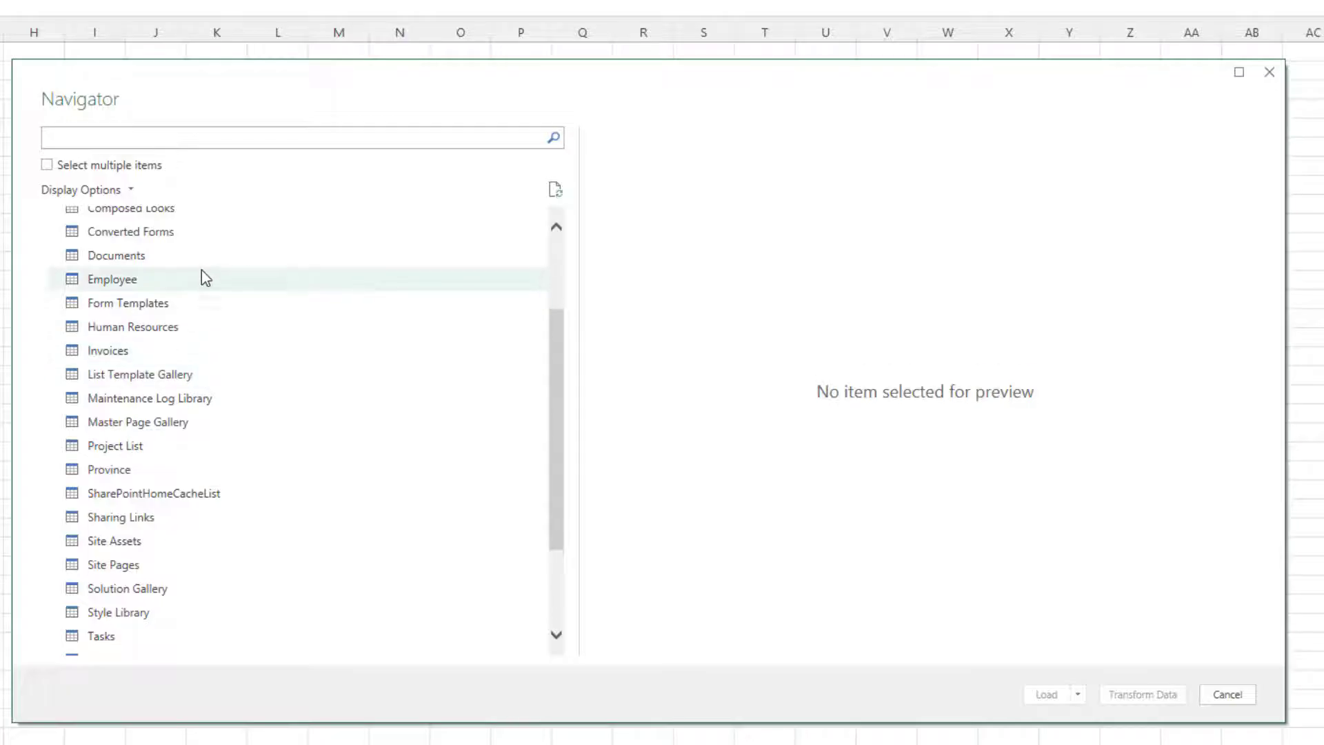
left_click(119, 358)
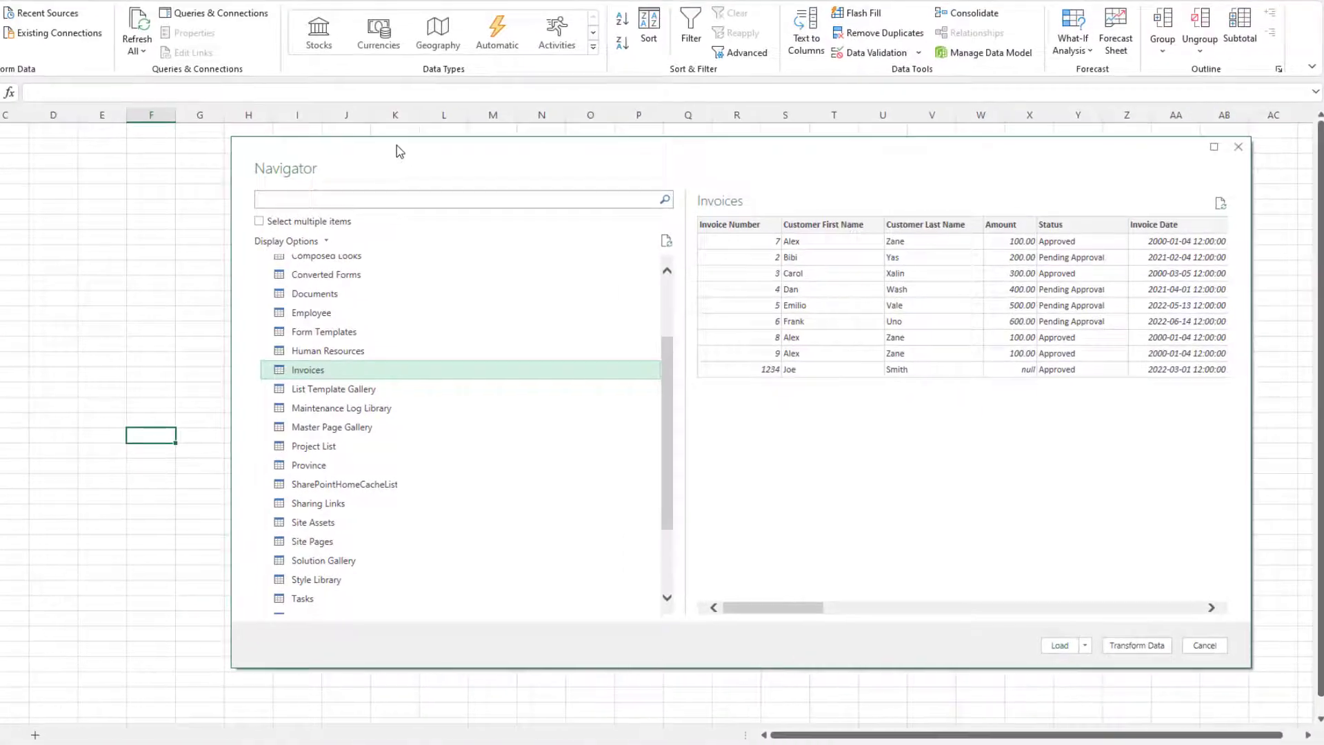
Widen the Invoices preview to review its columns, and load the list into the workbook.
left_click_drag(226, 78, 0, 89)
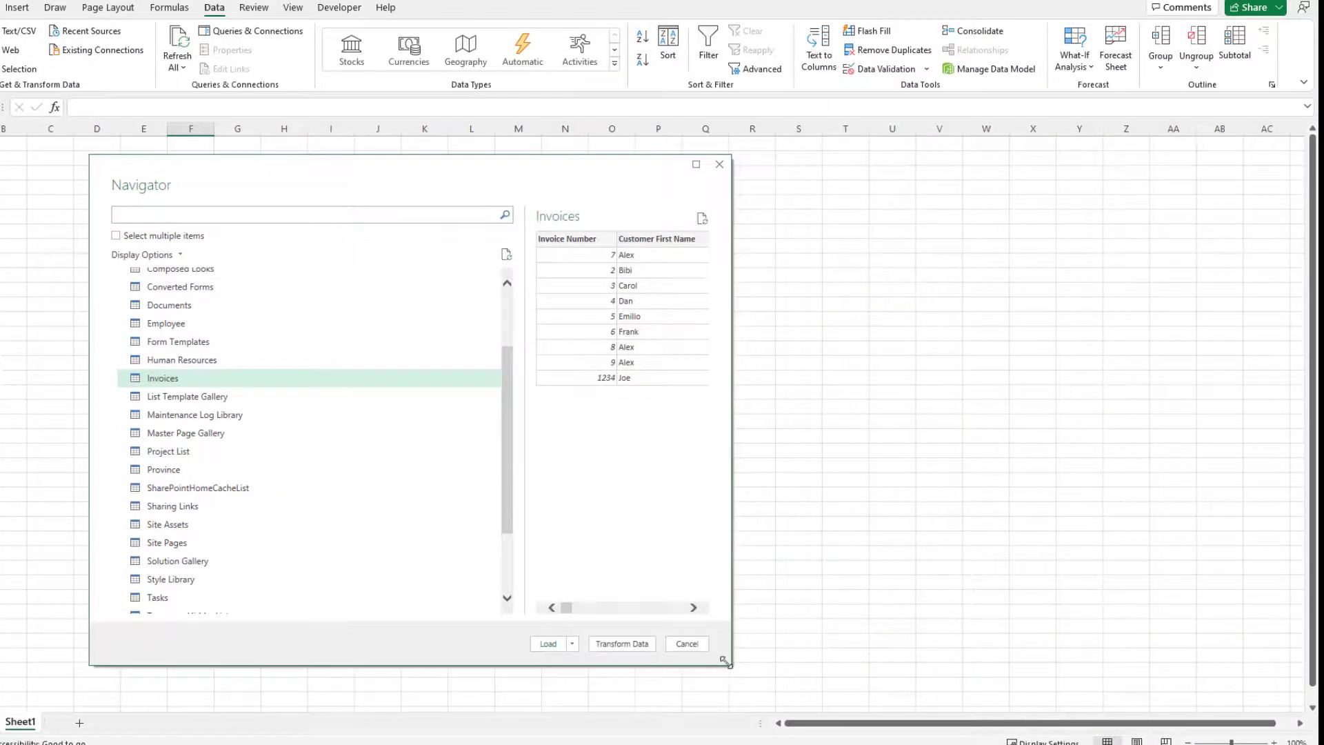
left_click_drag(731, 666, 1219, 670)
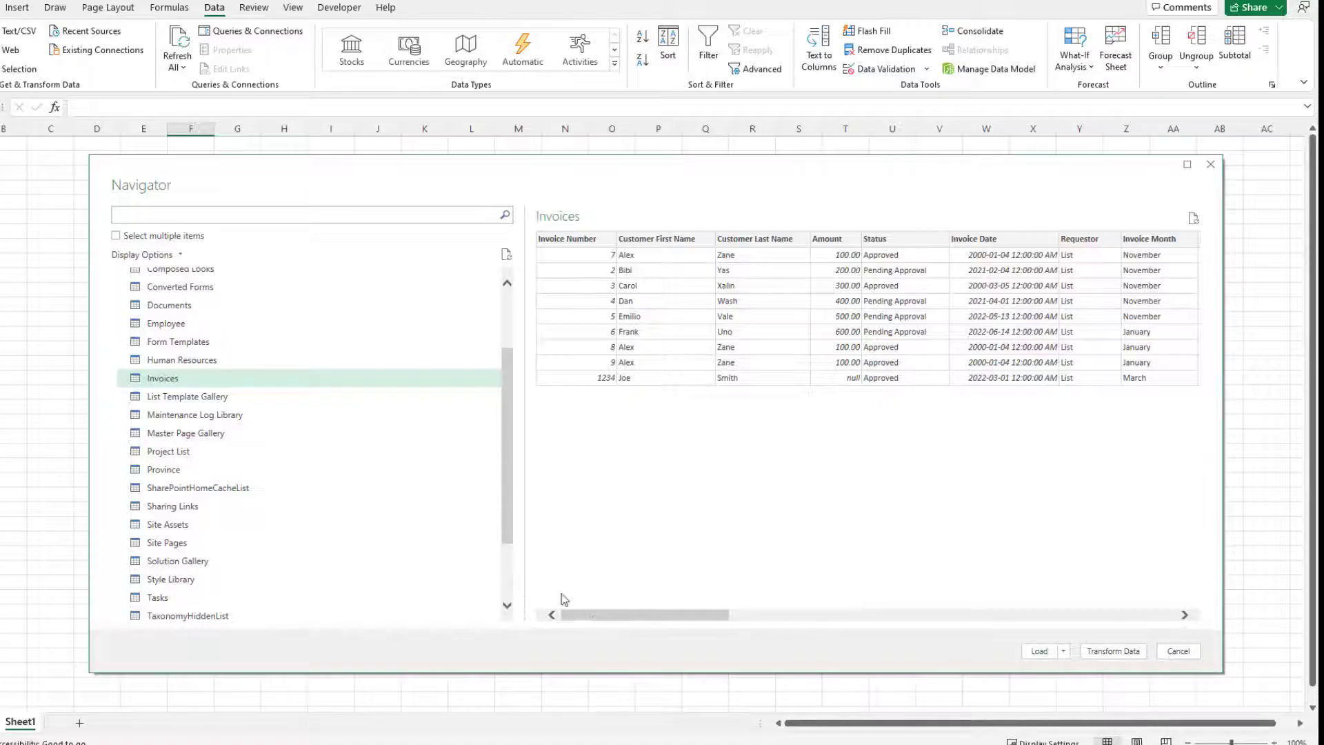
left_click_drag(524, 551, 334, 552)
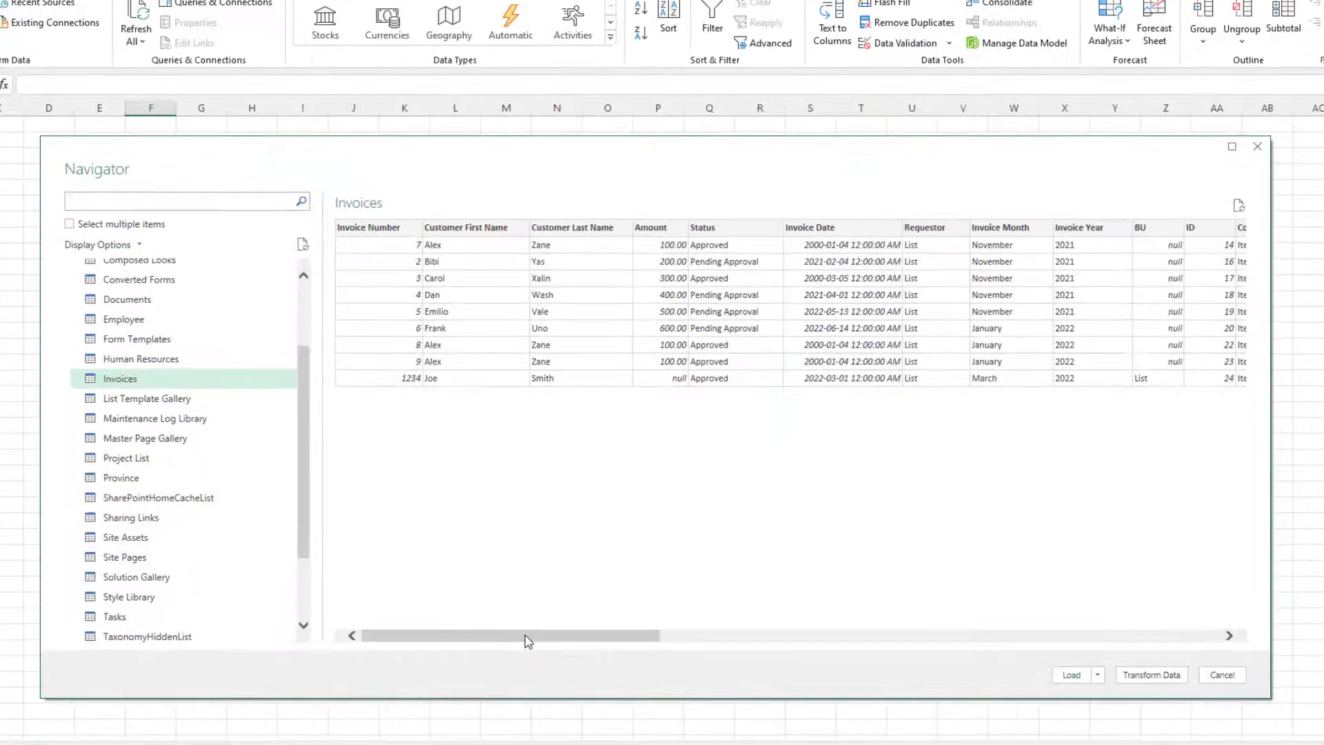
left_click_drag(528, 640, 886, 668)
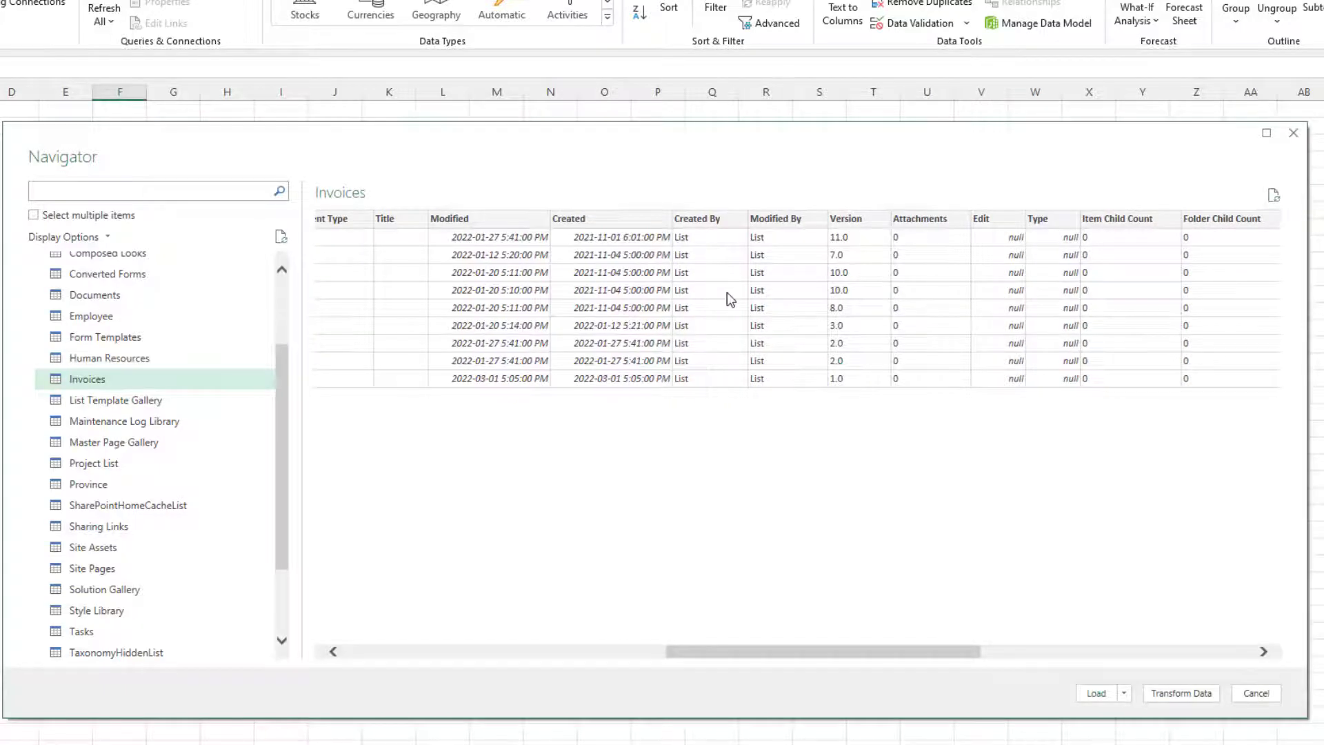
left_click_drag(904, 652, 514, 653)
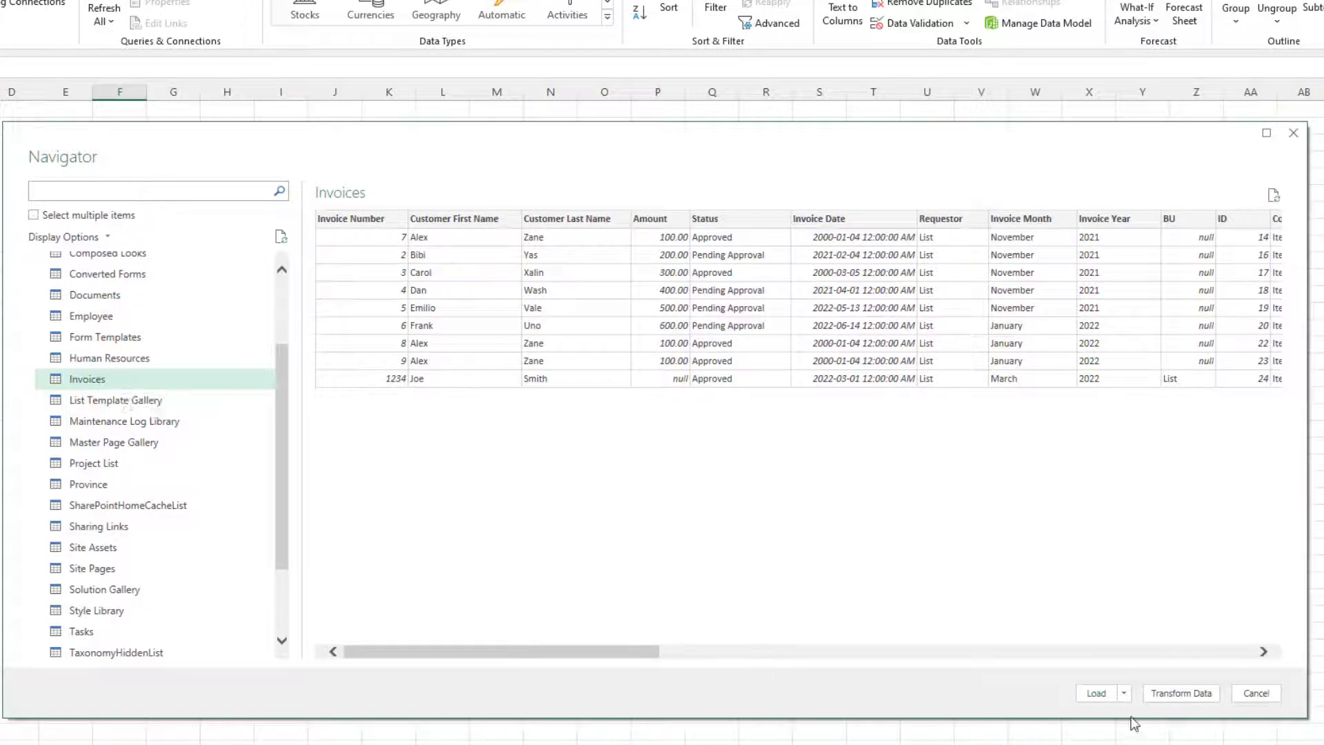
left_click(1095, 693)
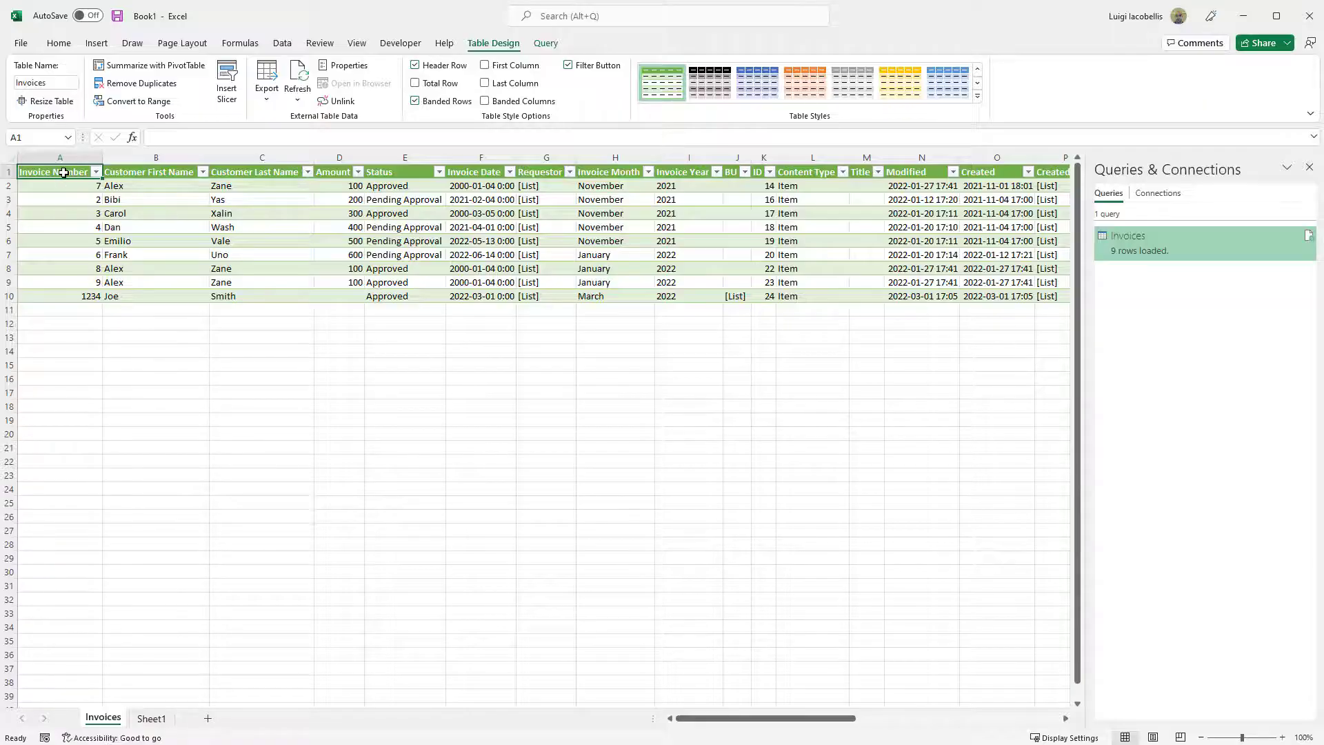
Examine the loaded Invoices table's column headers from Customer First Name through Invoice Year.
left_click(130, 171)
left_click(271, 170)
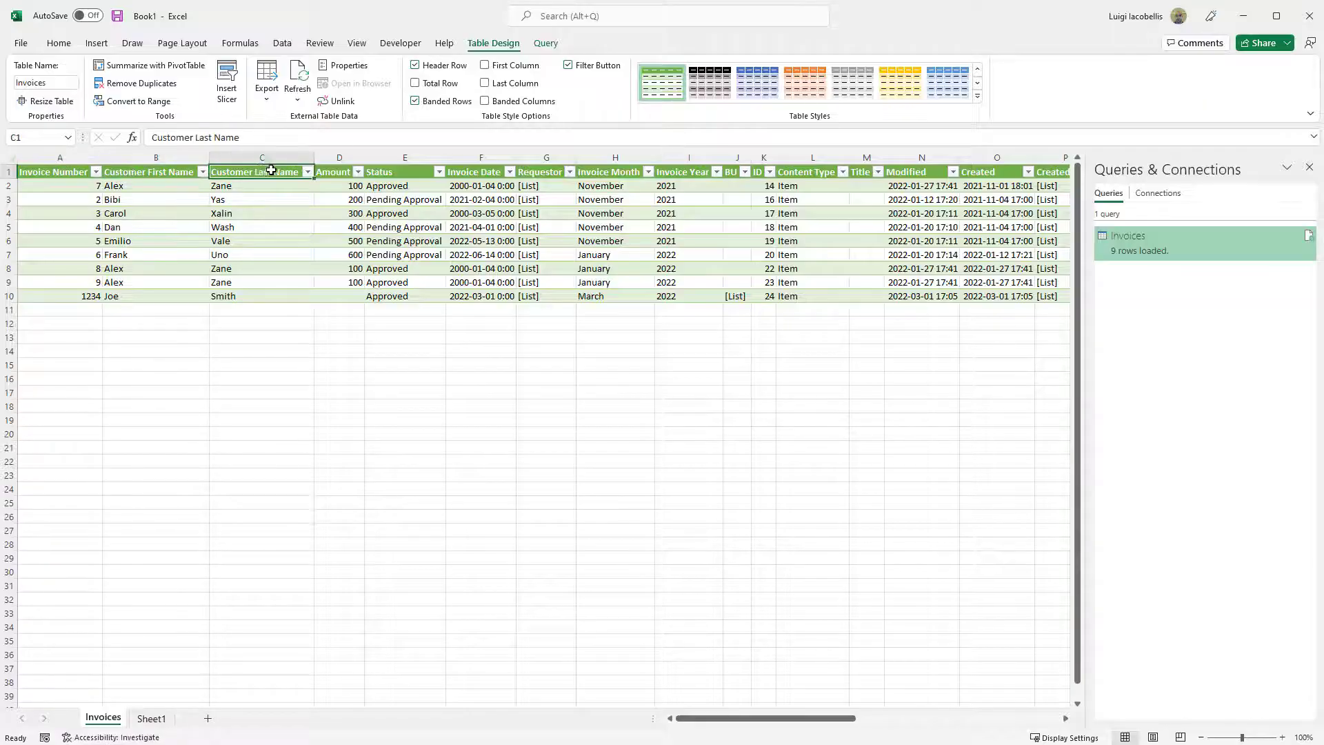
left_click(329, 172)
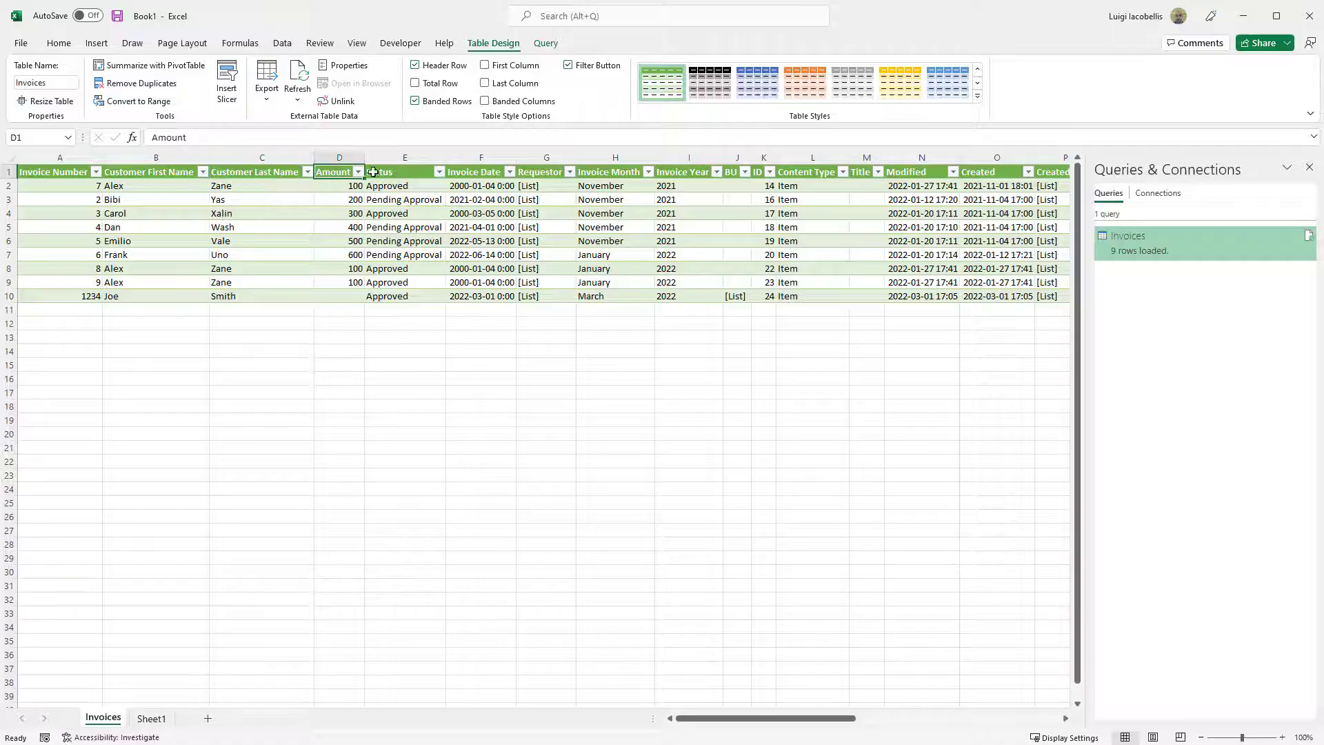
left_click(397, 172)
left_click(486, 171)
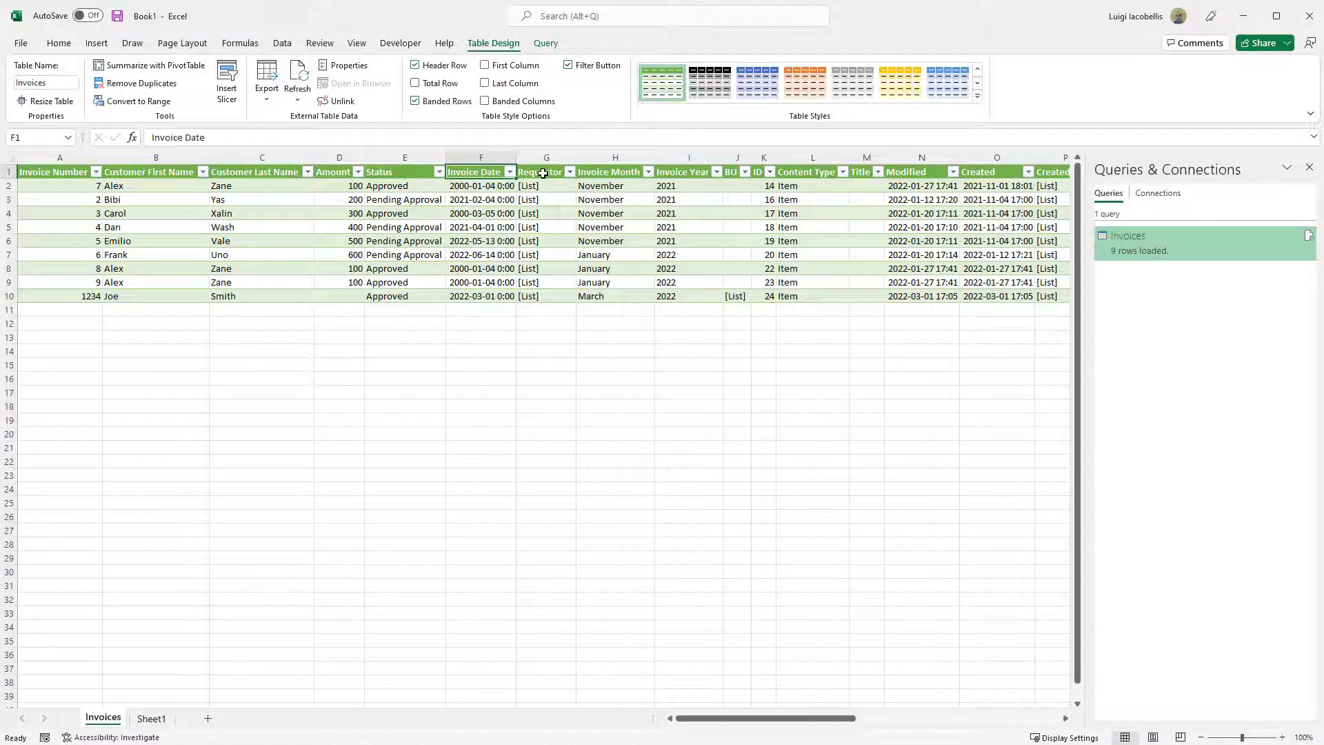
left_click(543, 173)
left_click(612, 172)
left_click(684, 174)
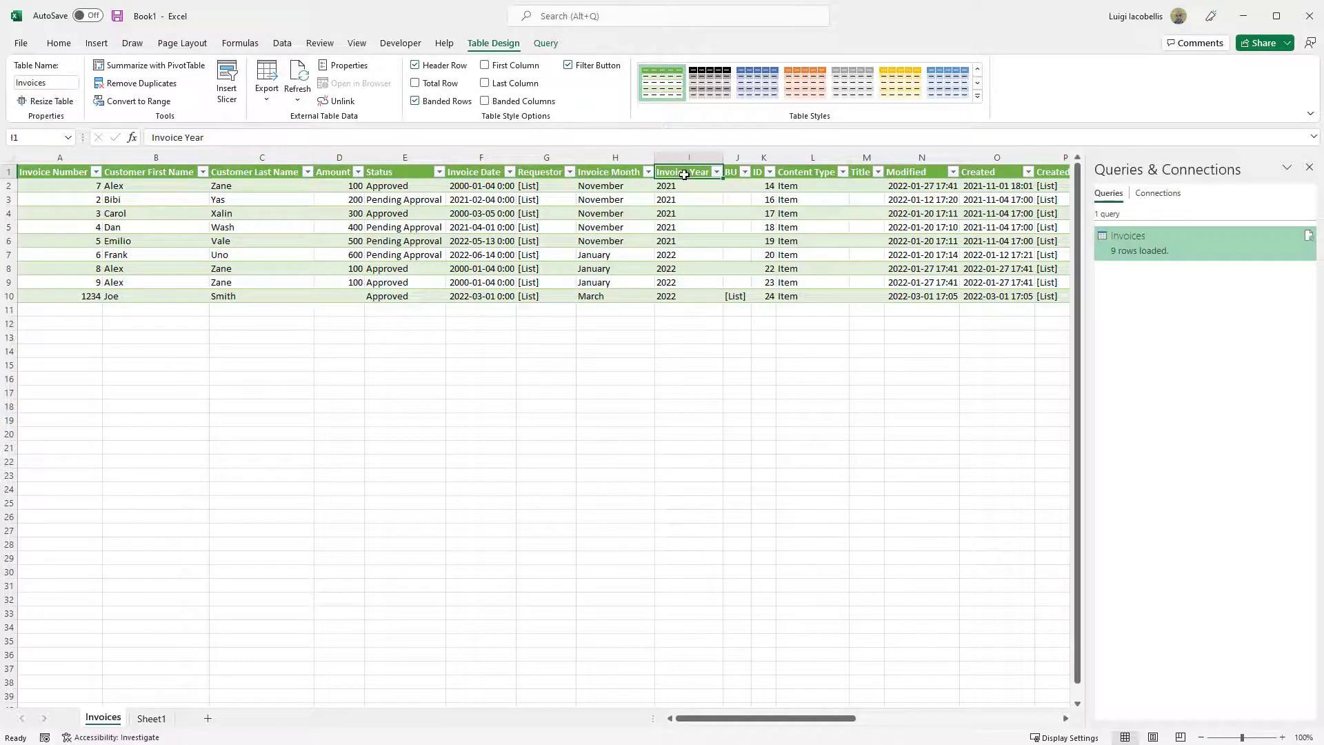
key("alt+Tab")
left_click(471, 423)
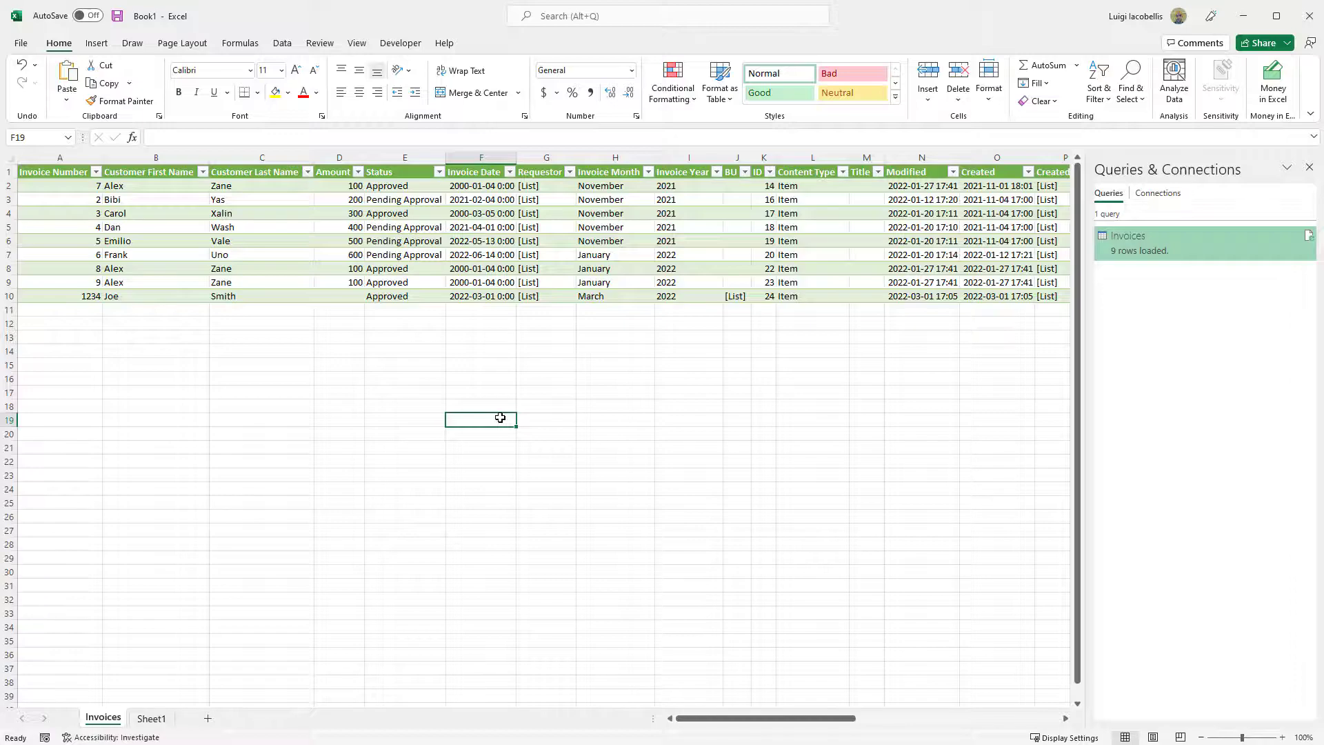
Overwrite the Status value in cell E7 with rrr, and undo the edit.
left_click(373, 259)
type("rrr")
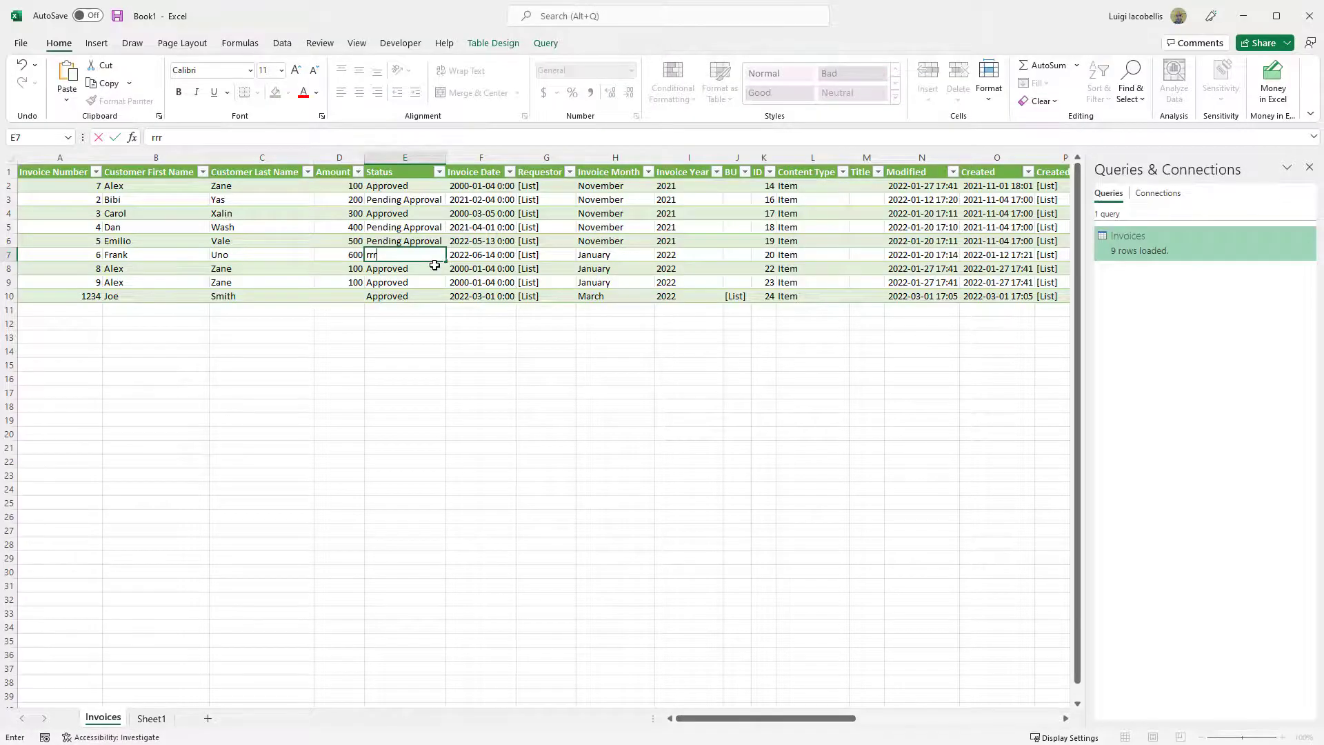
left_click(435, 266)
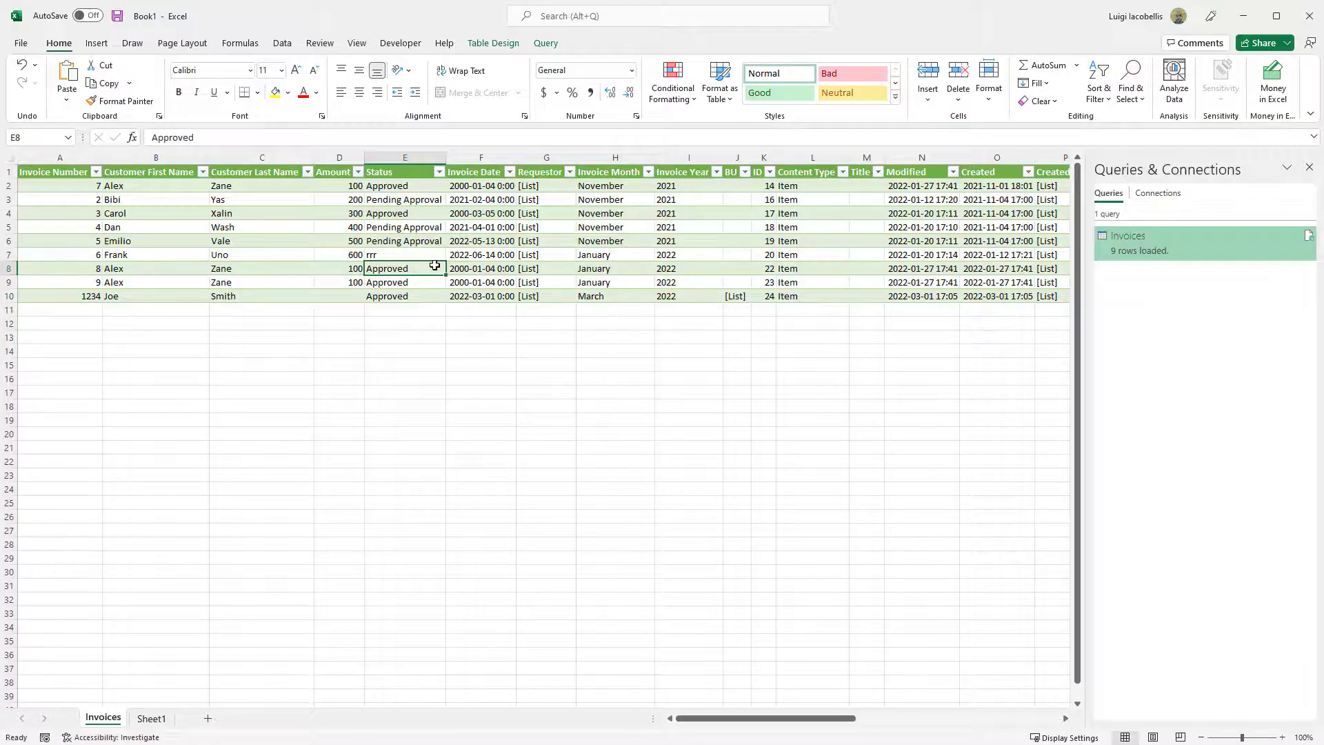
key("ctrl+z")
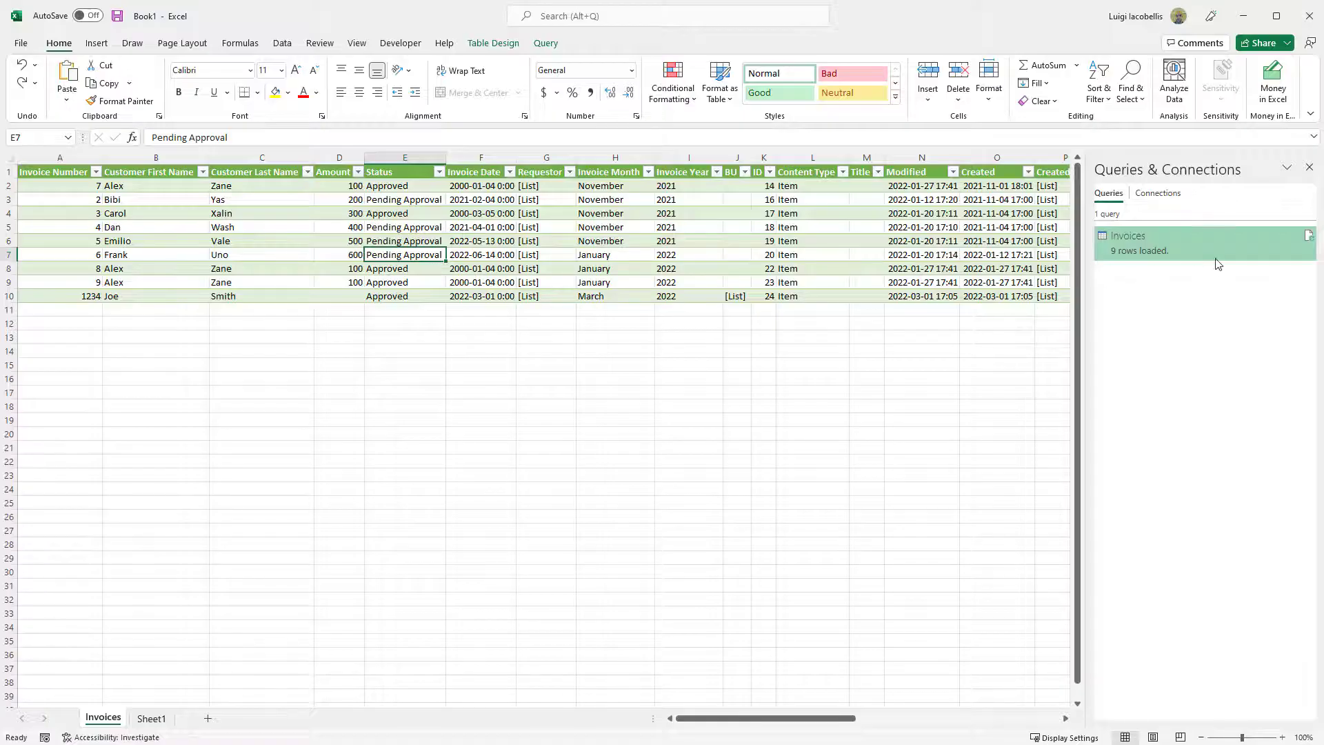
Open the Invoices query in the Power Query Editor to examine its data and transformation commands, and close the editor.
mouse_move(1217, 261)
mouse_move(1226, 231)
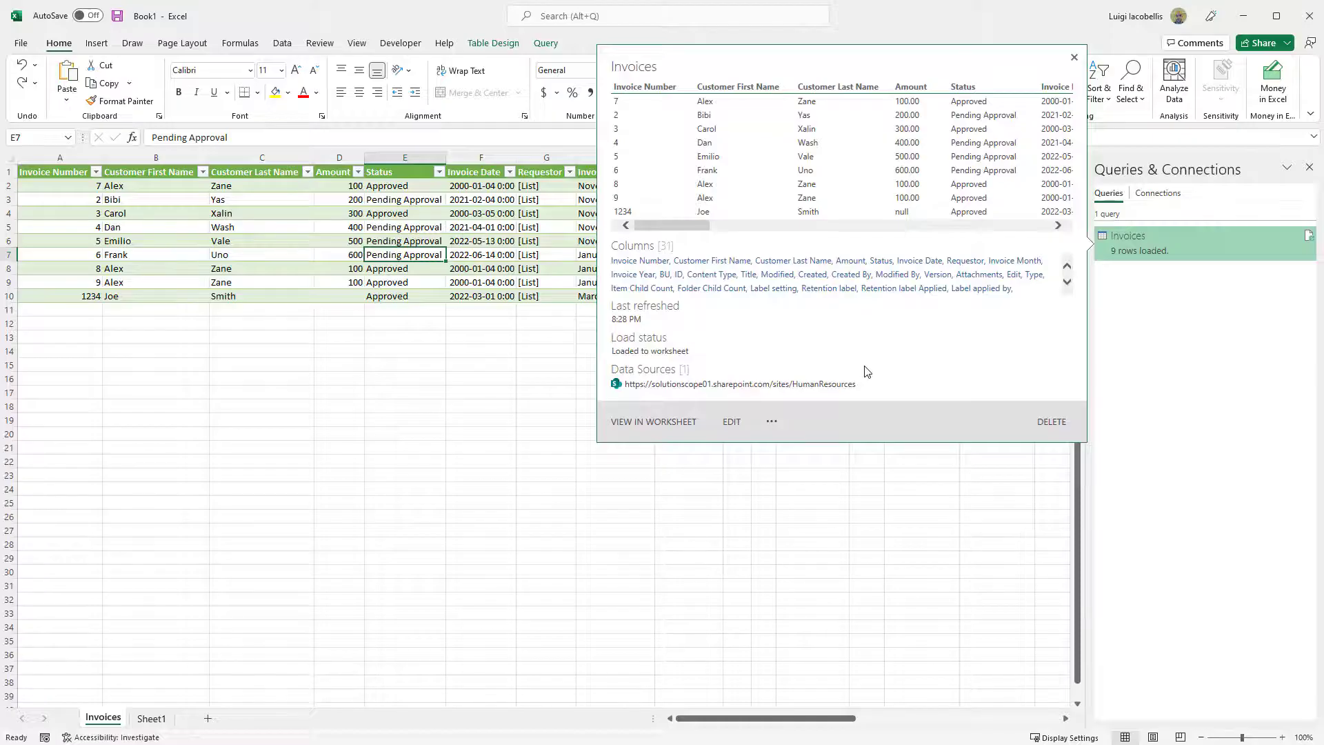
left_click(731, 422)
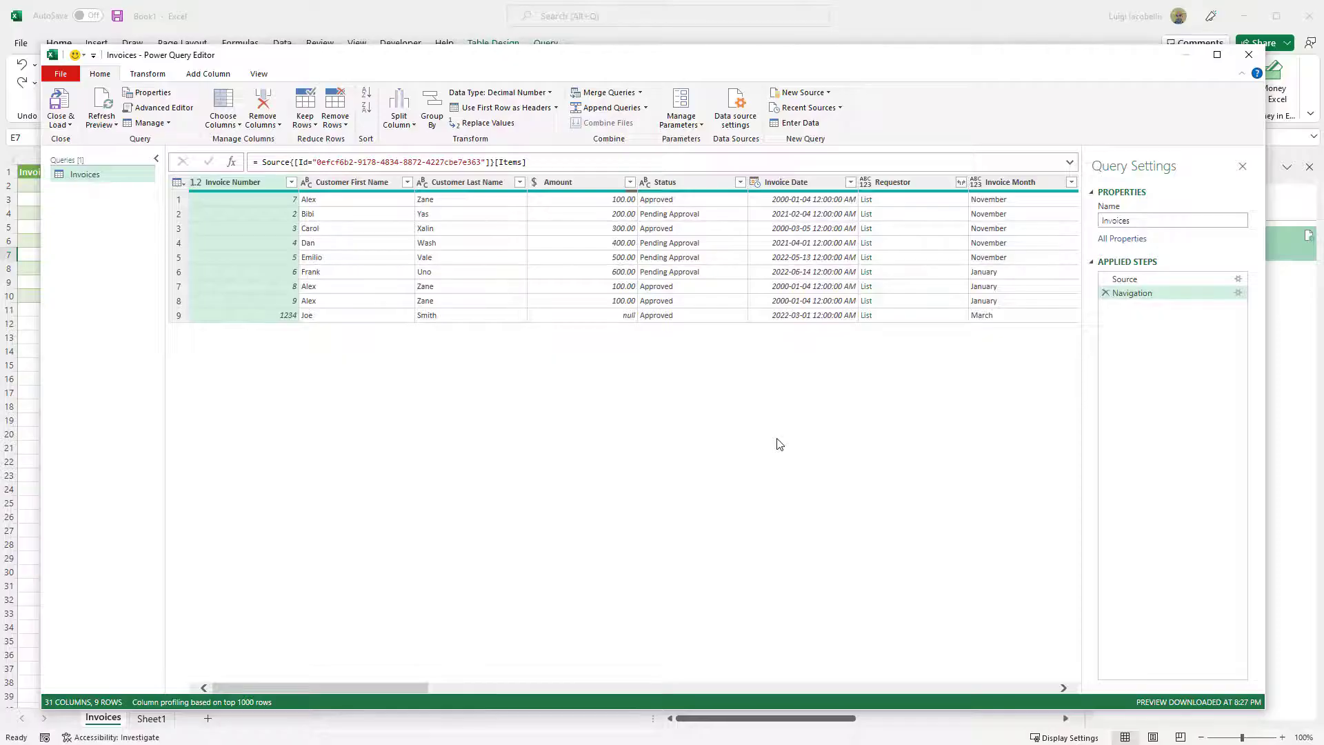
left_click(158, 77)
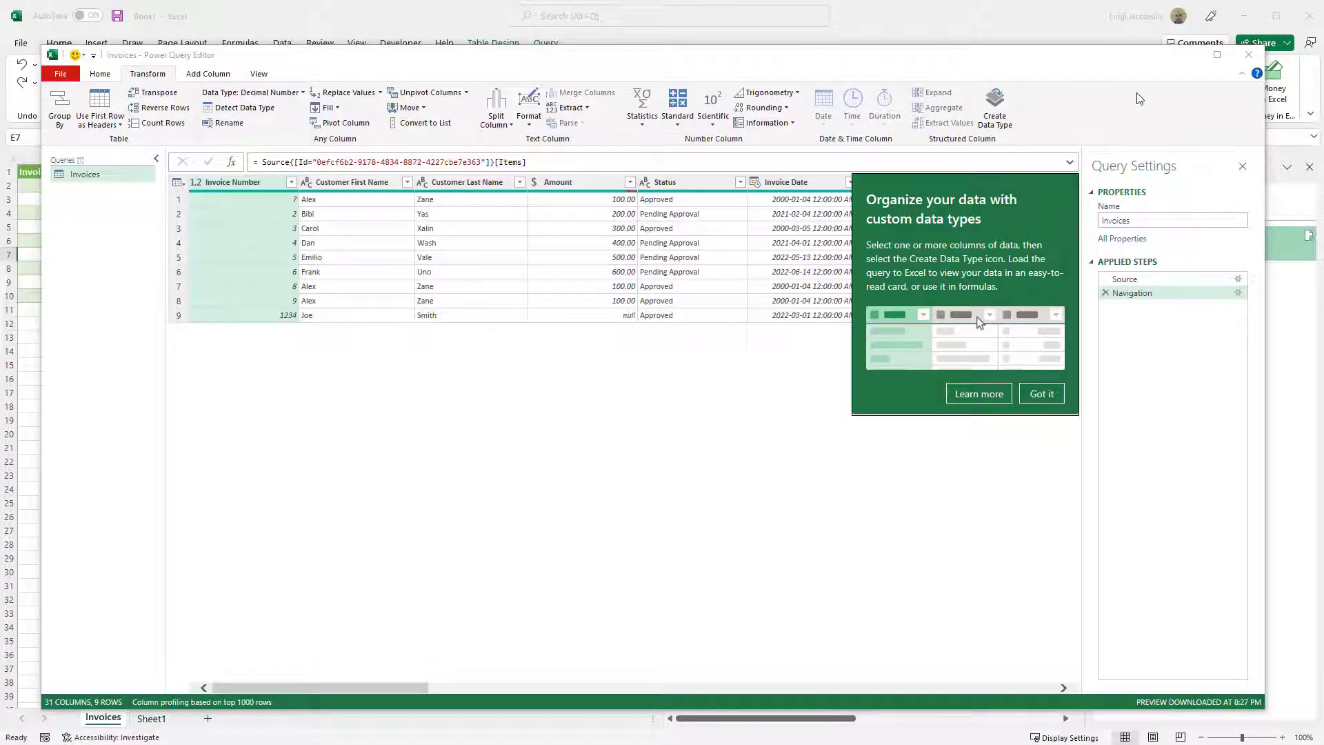
left_click(1245, 62)
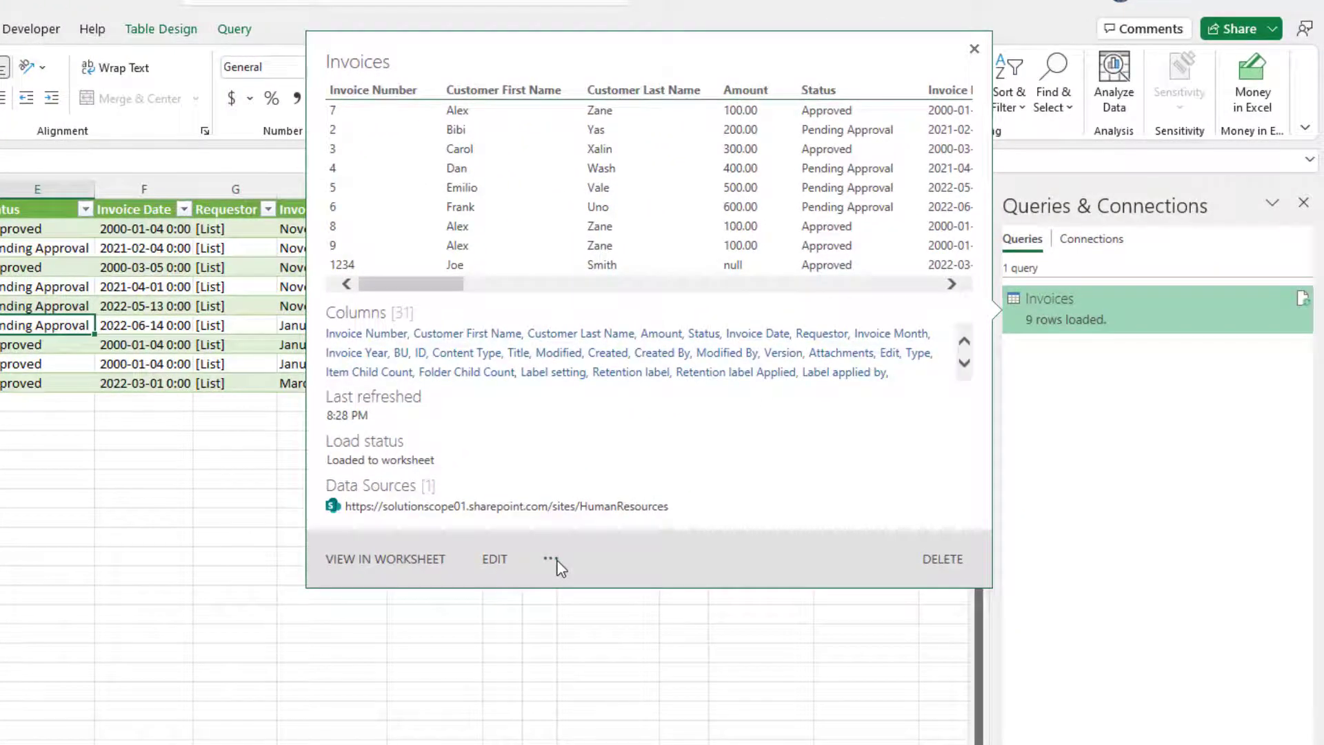
Try query properties that refresh Invoices every 60 minutes and when opening the file, and discard them.
left_click(557, 564)
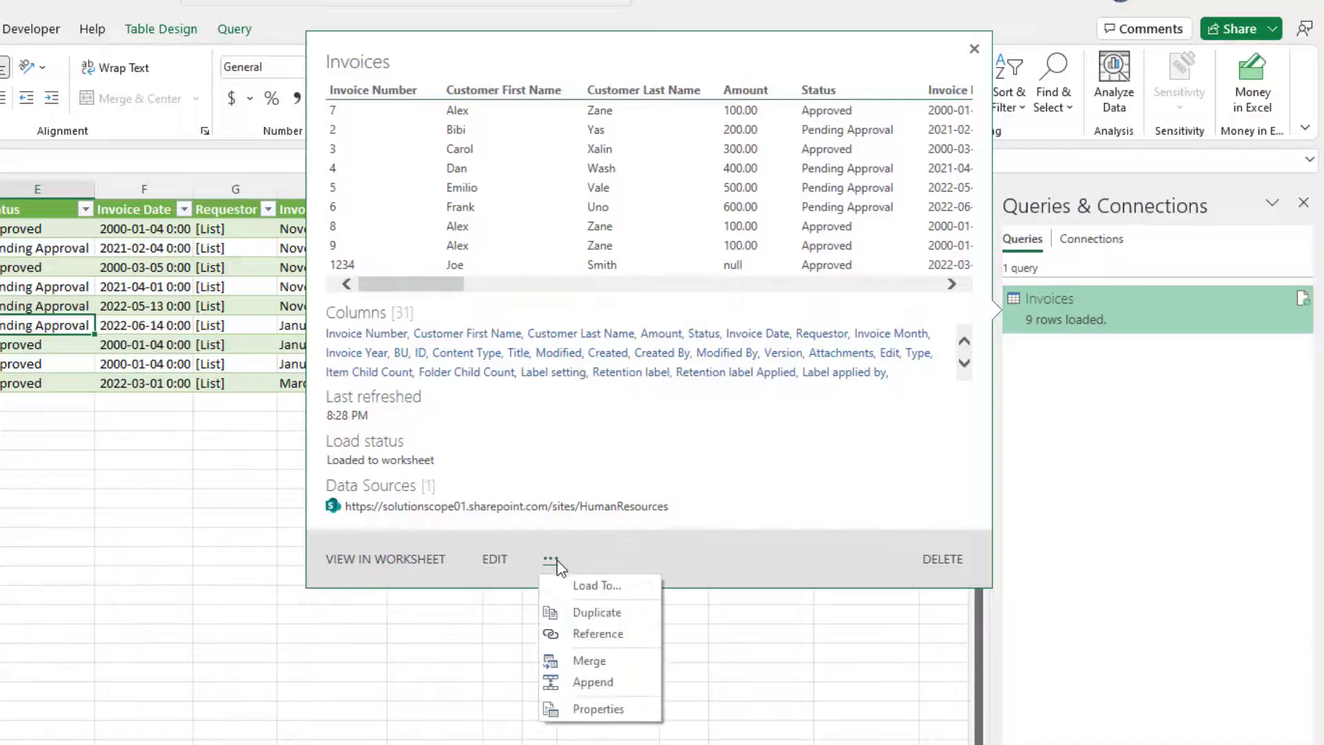
left_click(604, 712)
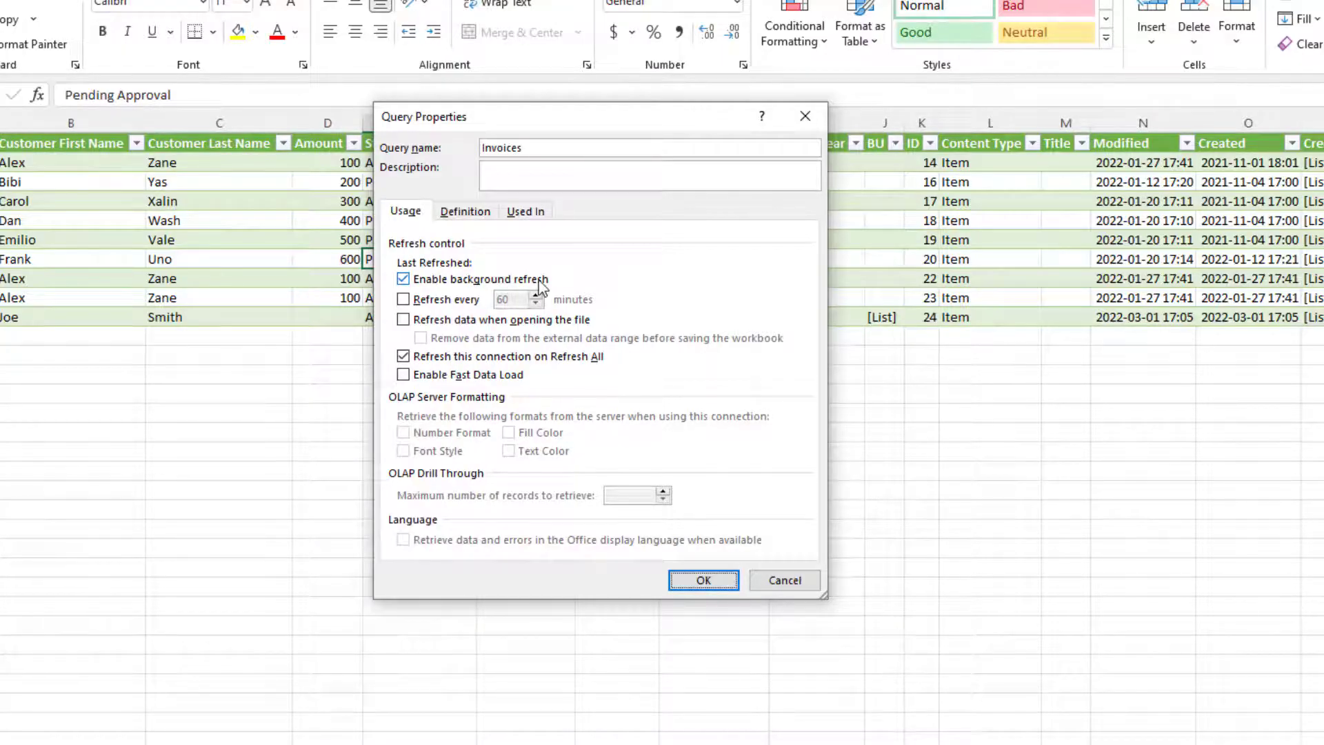
left_click(438, 300)
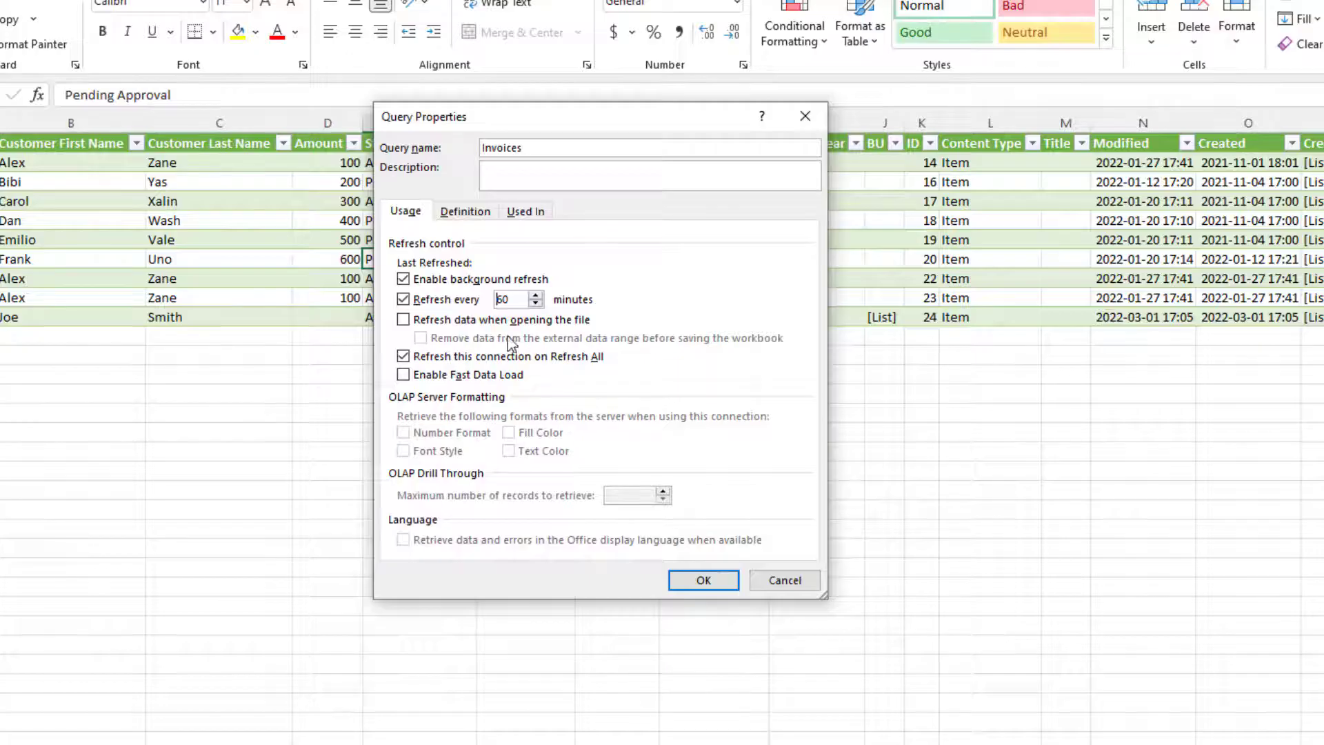
left_click(435, 322)
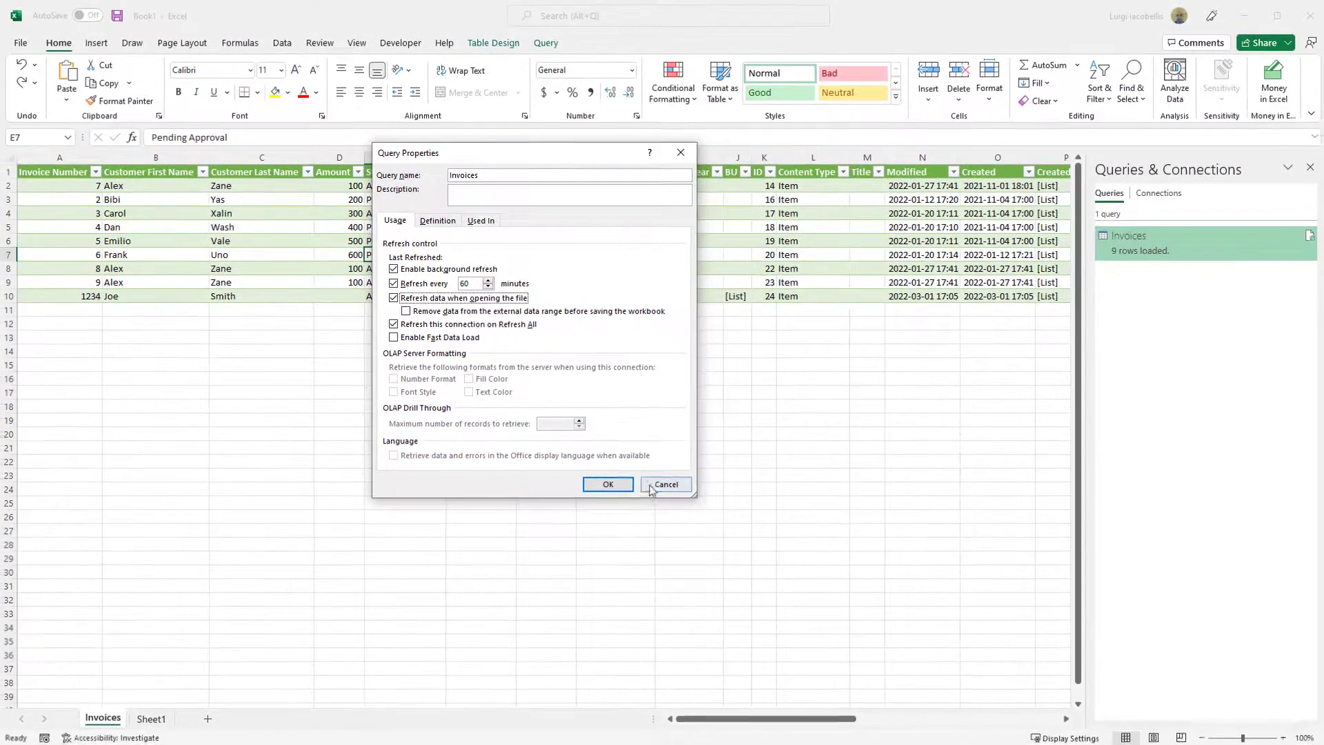
left_click(650, 485)
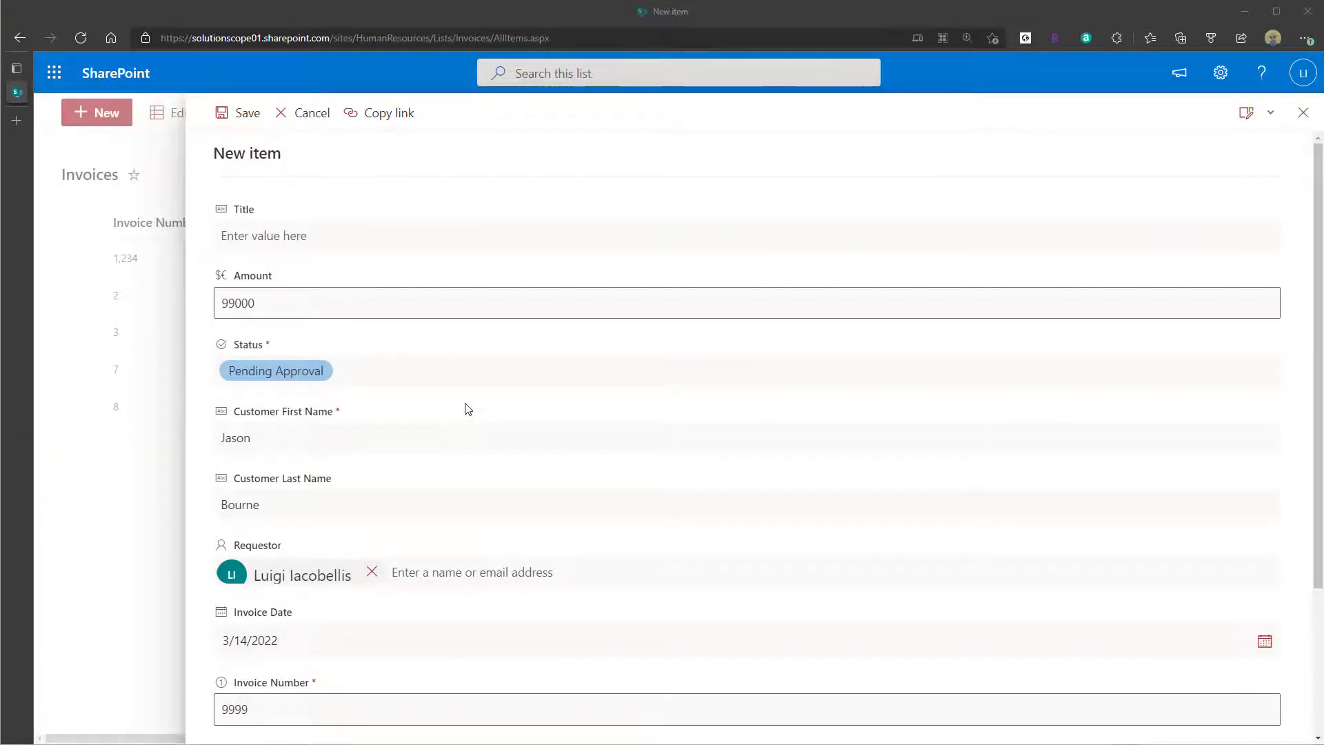
Switch to the SharePoint Invoices list, review the filled-in new item with amount 99000, and save it.
scroll(474, 409, "down", 1)
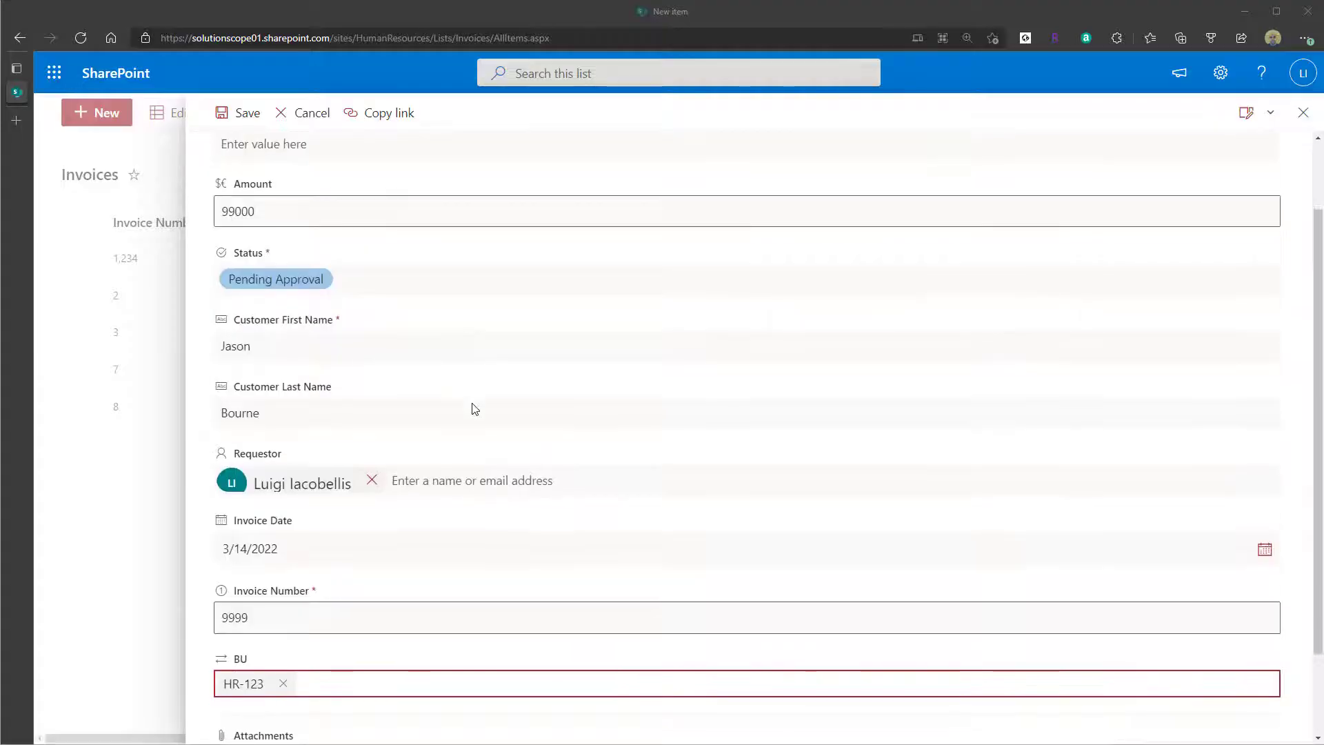
scroll(474, 409, "down", 2)
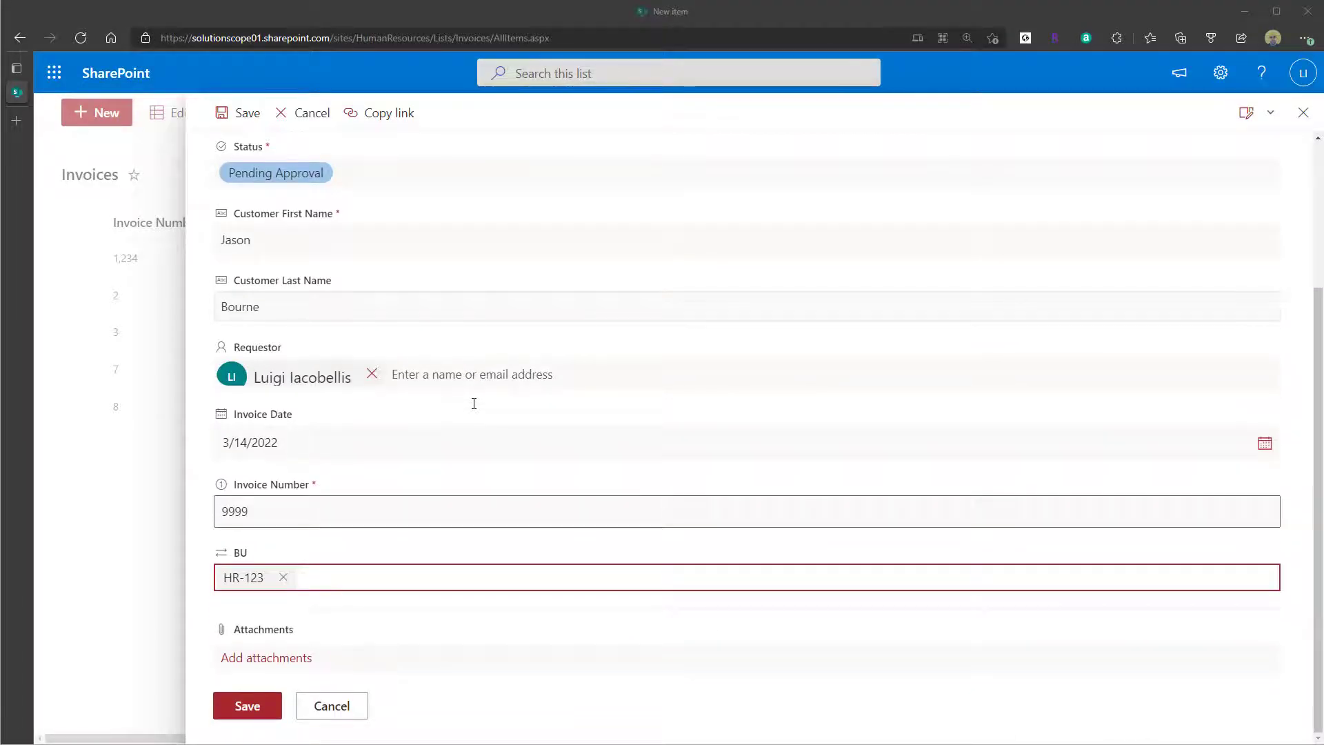
left_click(254, 705)
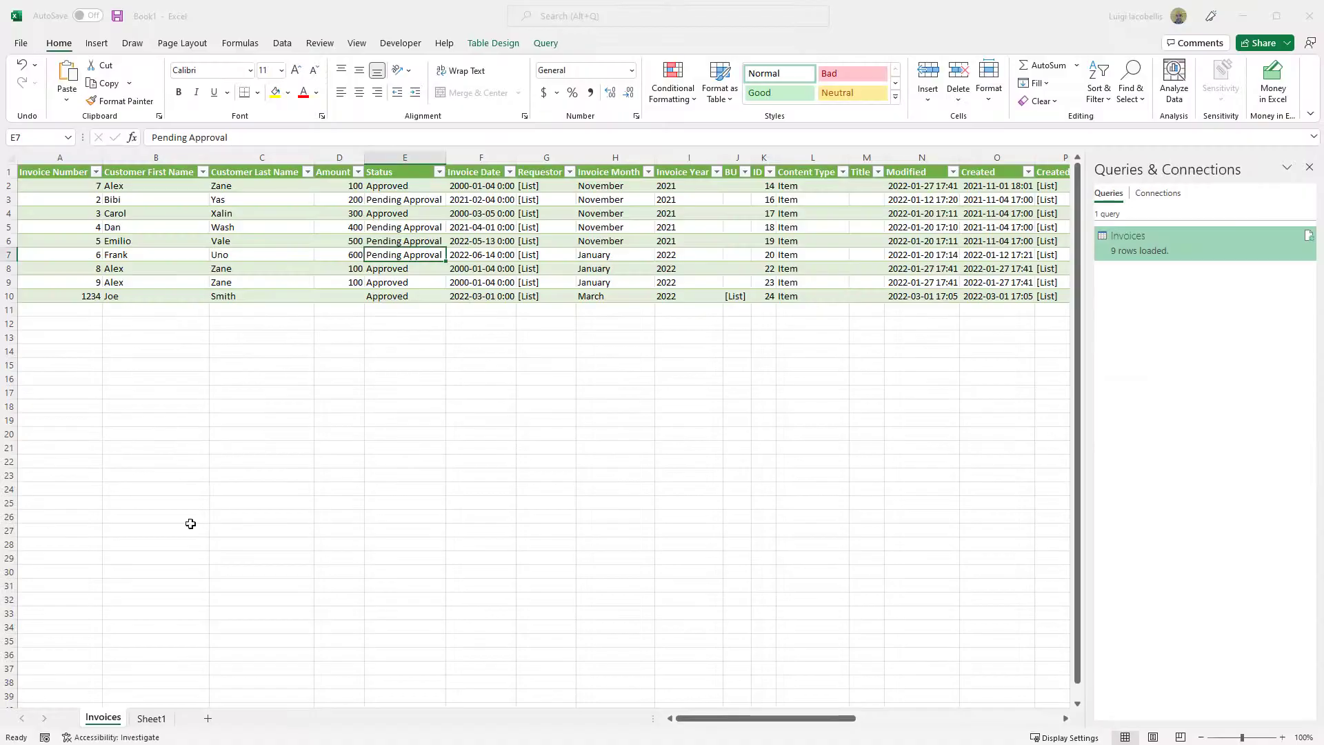
Back in the Excel workbook, refresh all data connections and select row 11 of the Invoices table.
left_click_drag(710, 719, 706, 718)
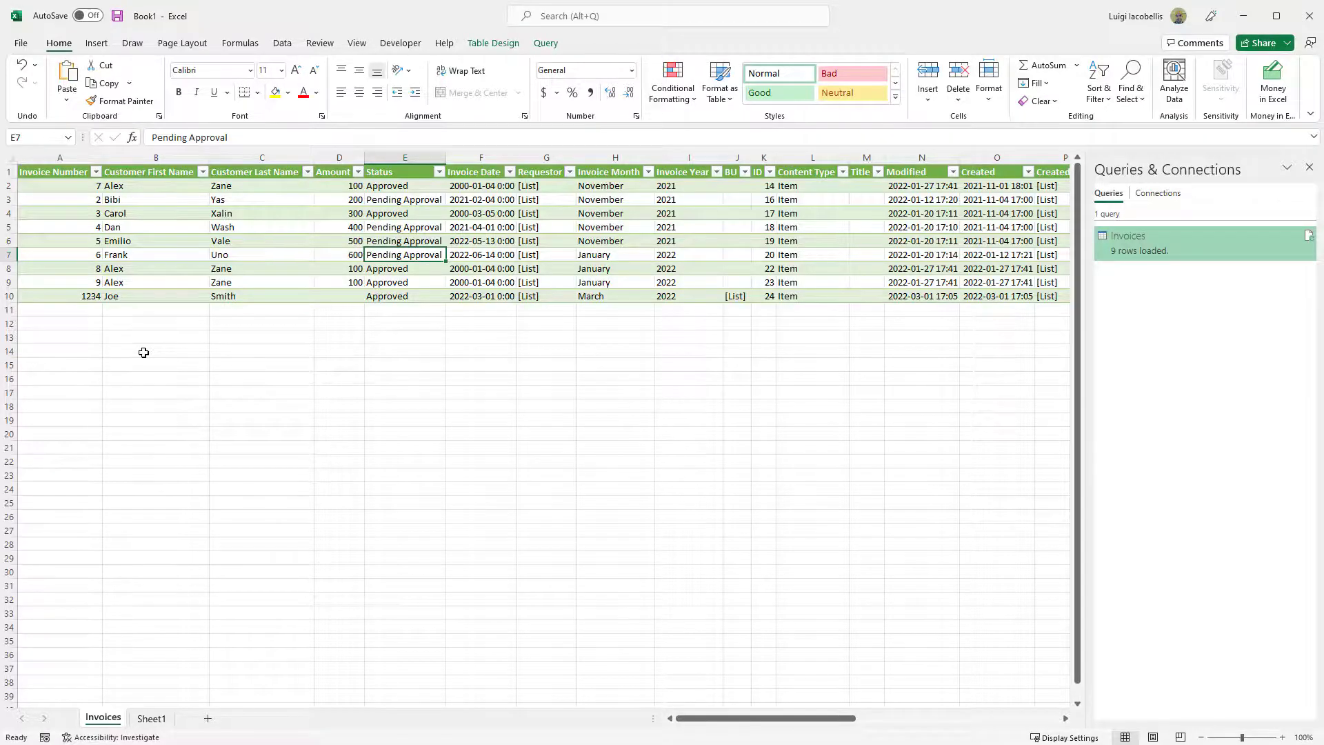
left_click(283, 43)
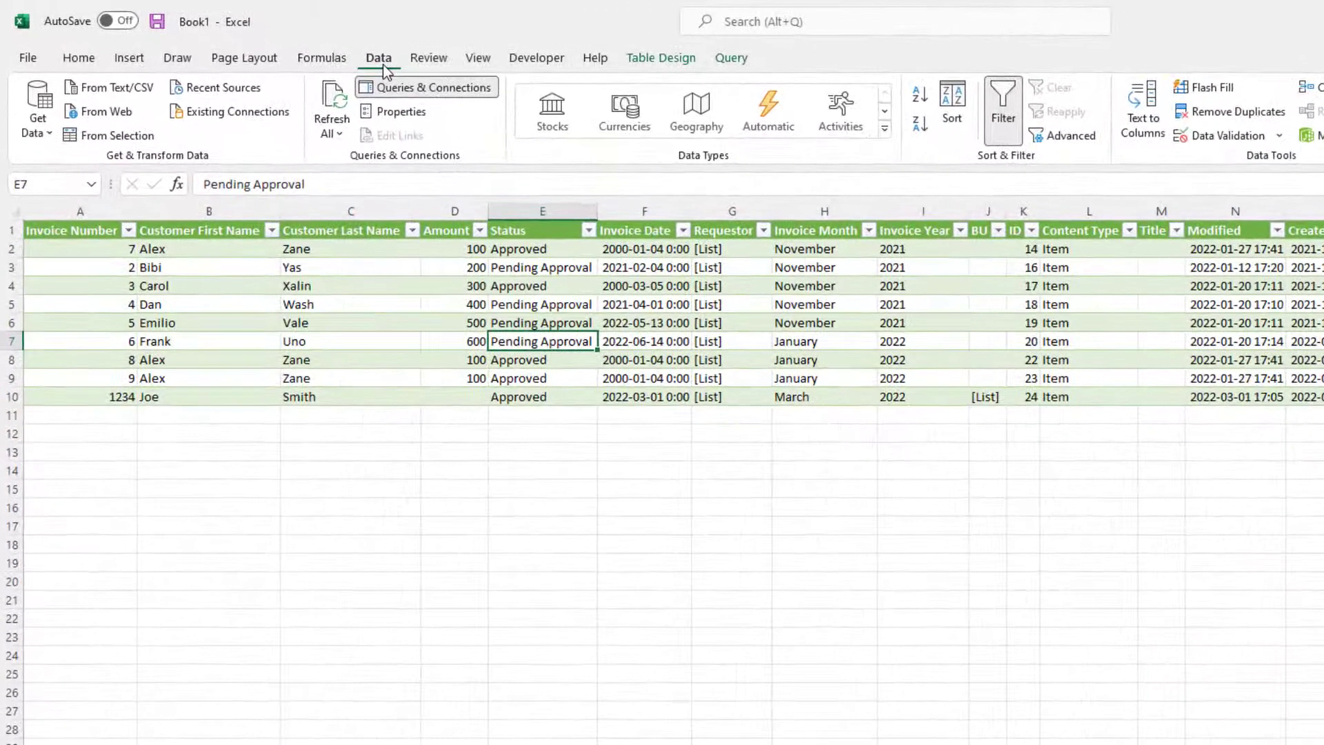
left_click(326, 107)
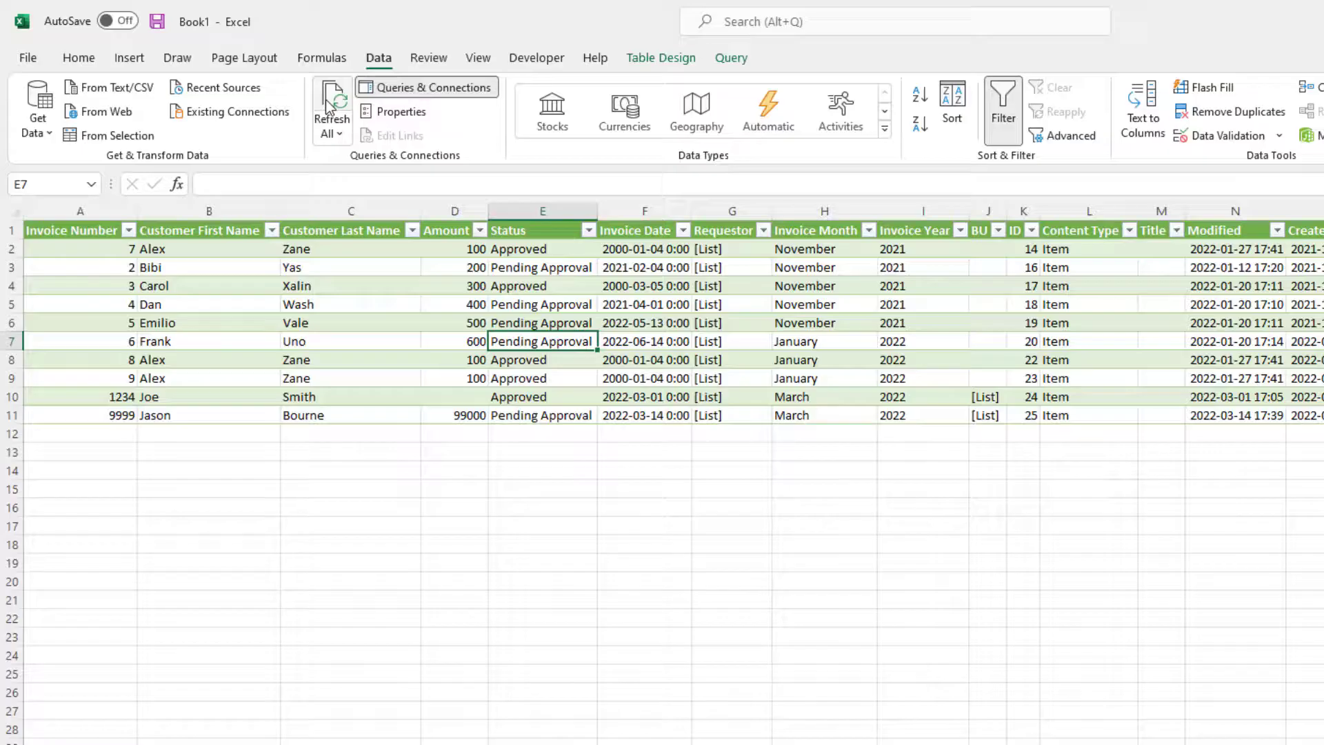
left_click(7, 414)
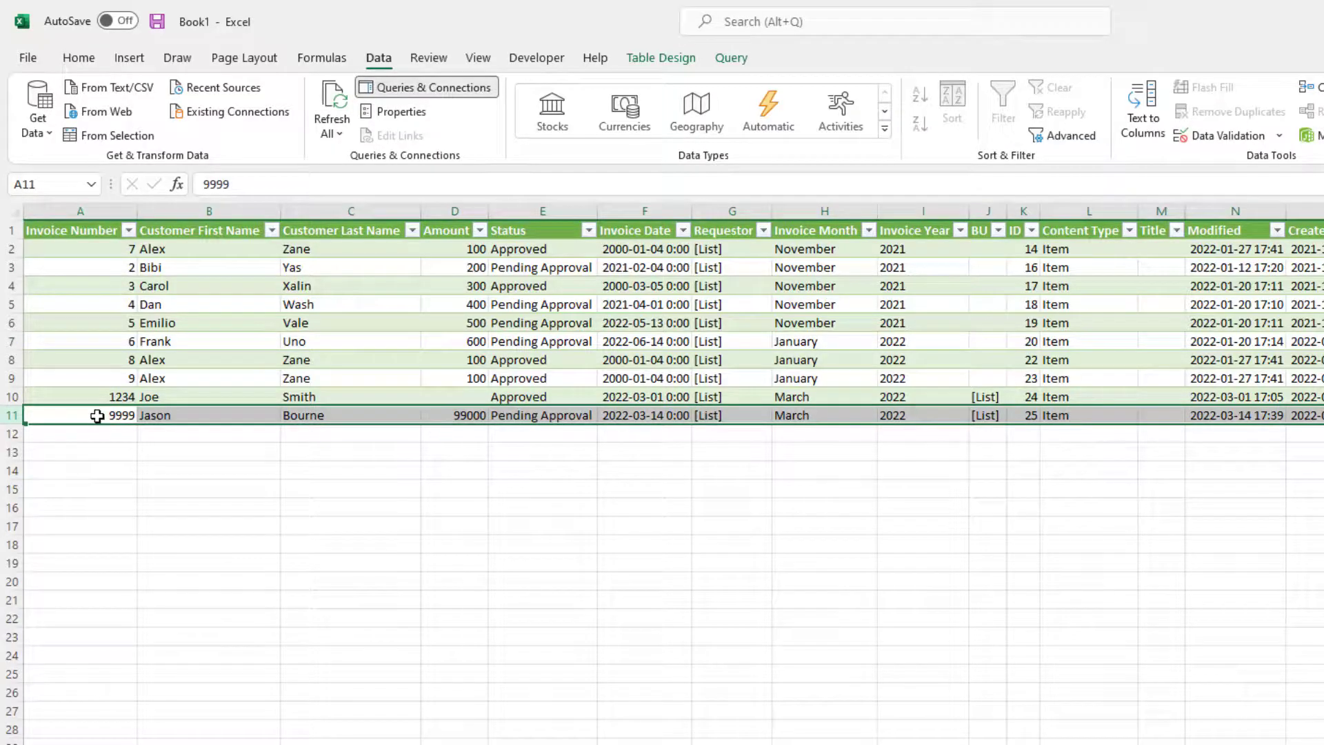